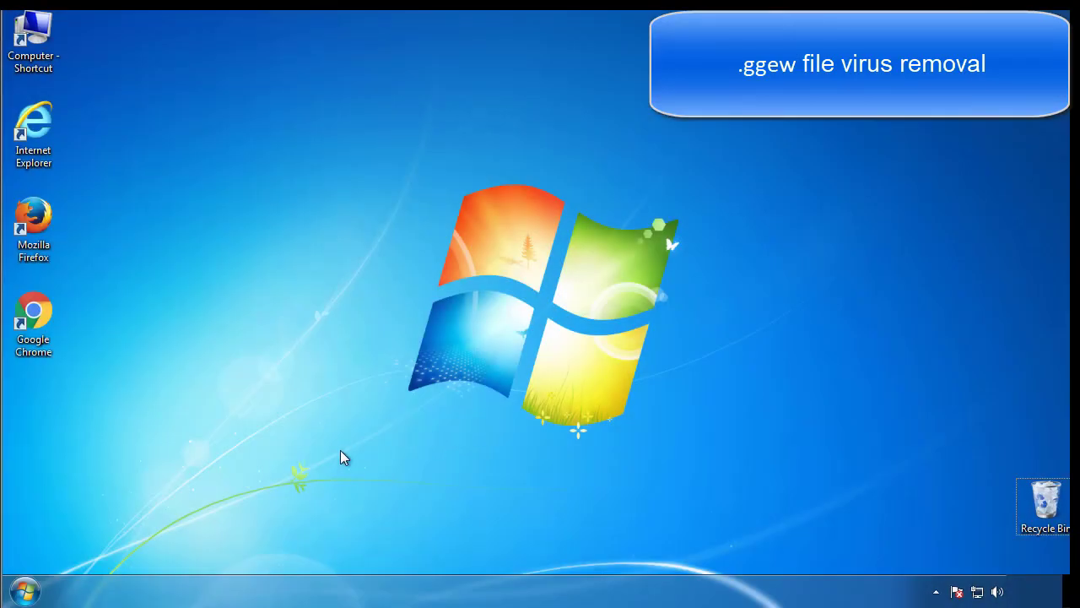
- Enable Safe boot with the Minimal option through msconfig, restart the computer, and dismiss the safe mode help window
click(25, 591)
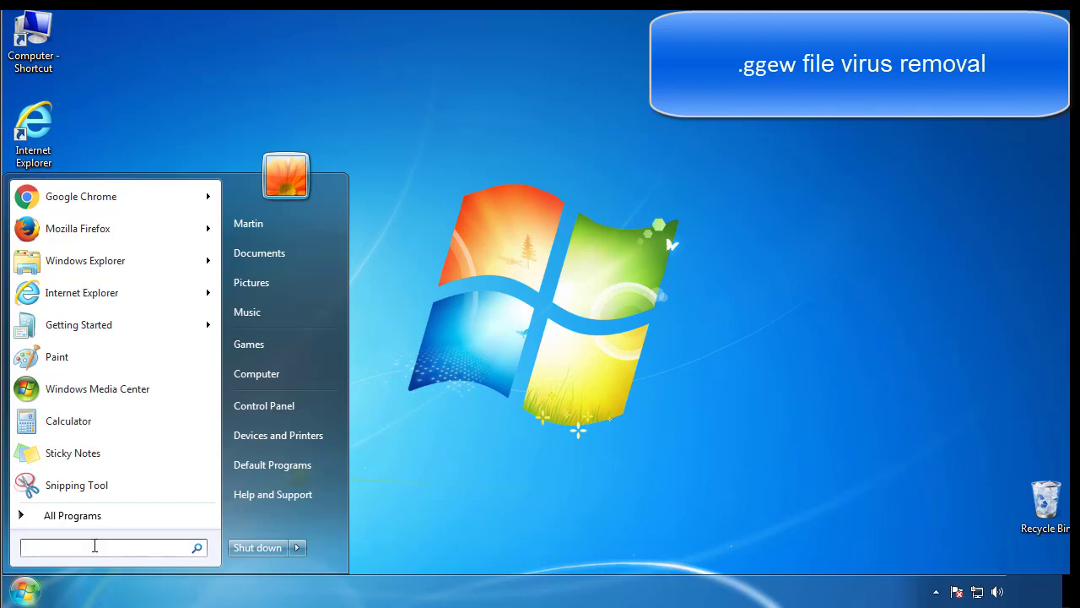
text(msconfig)
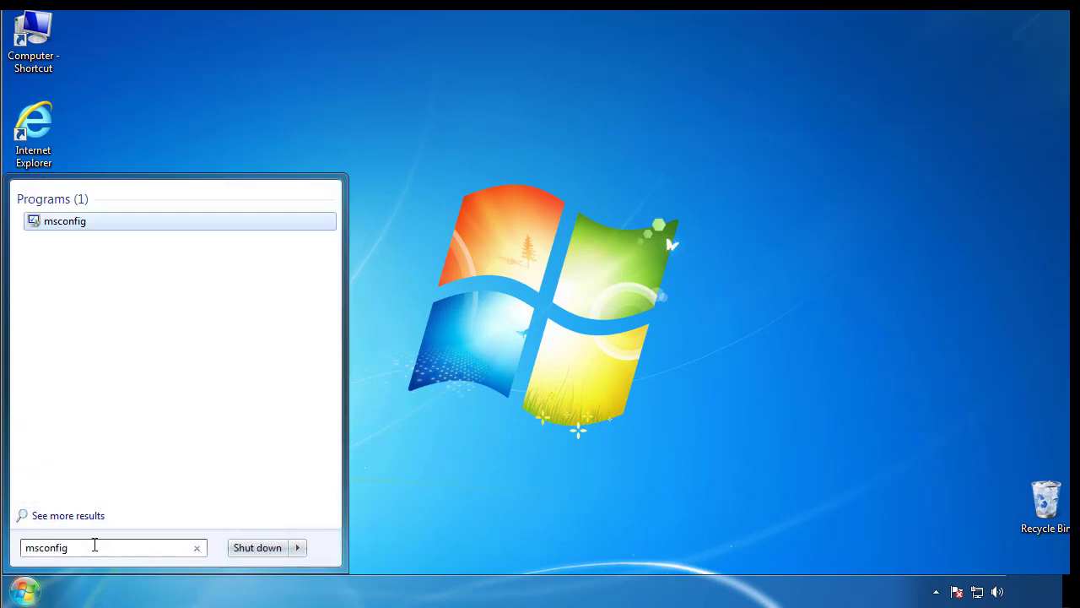
key(Return)
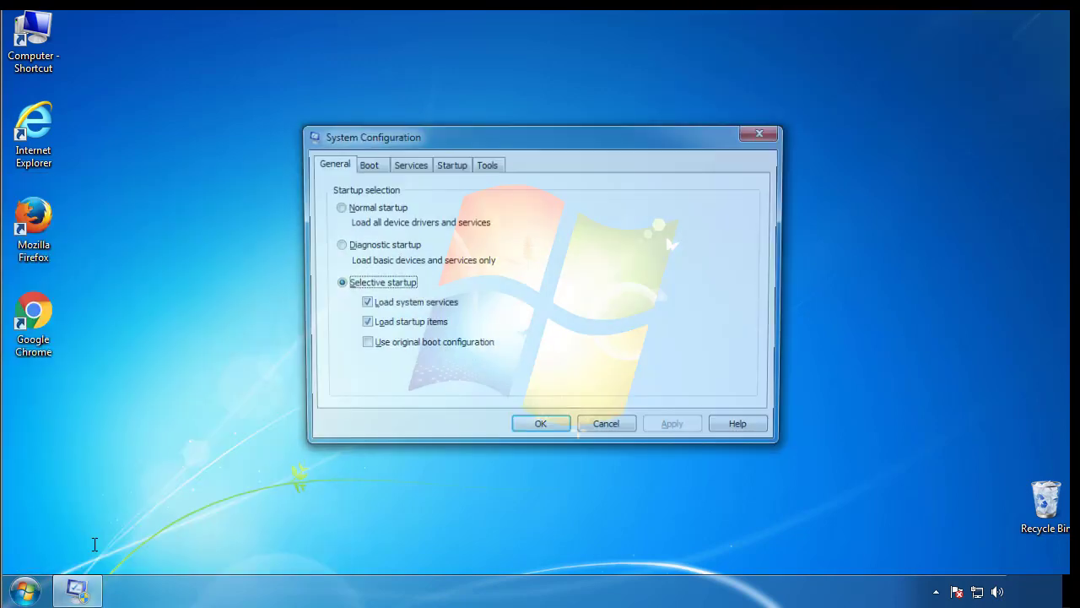
click(364, 165)
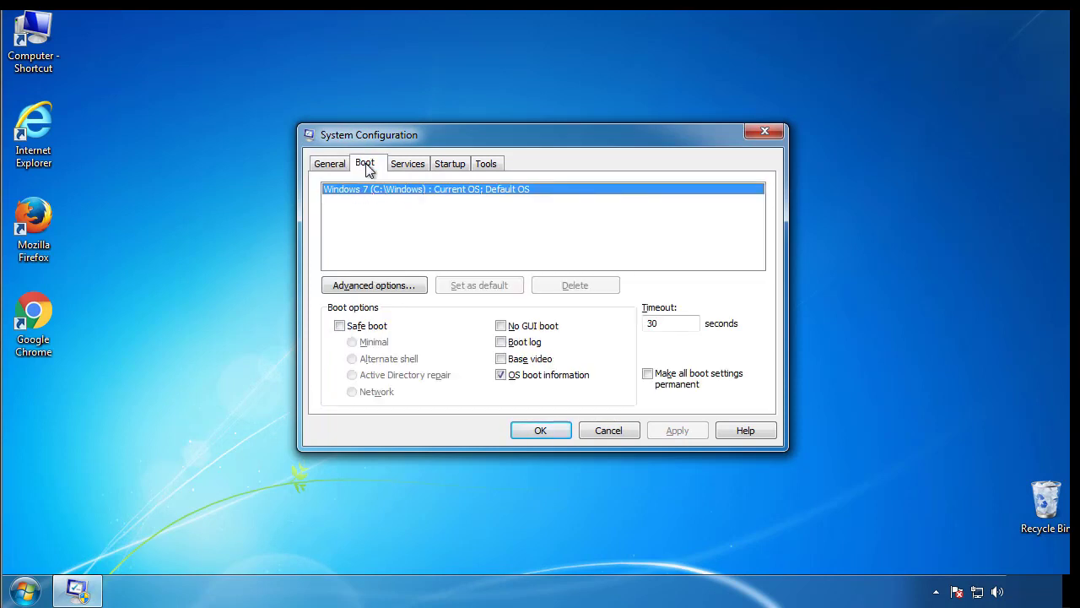
click(340, 327)
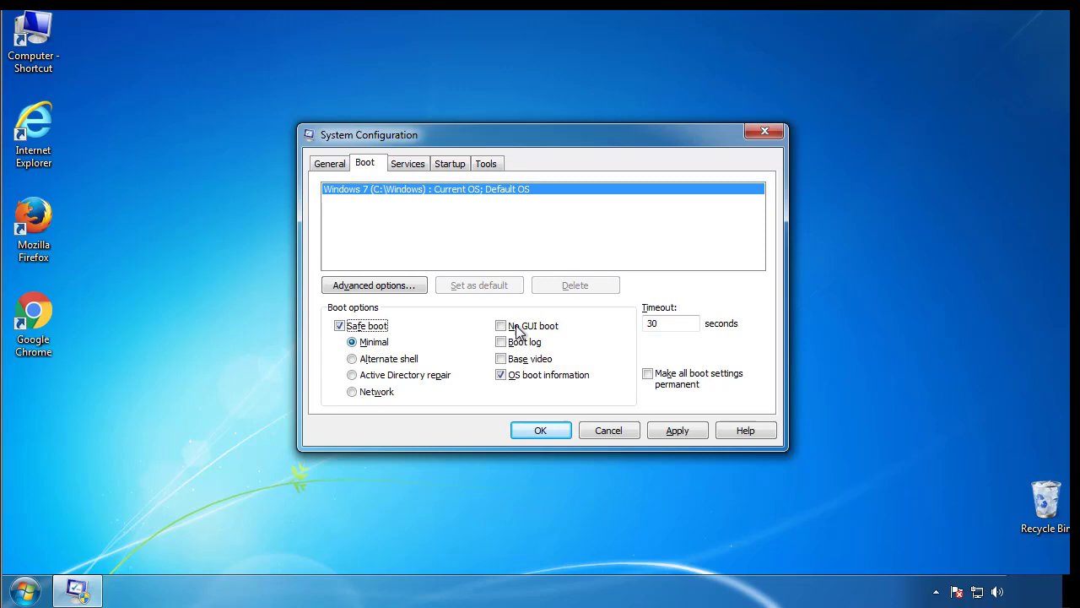
click(547, 431)
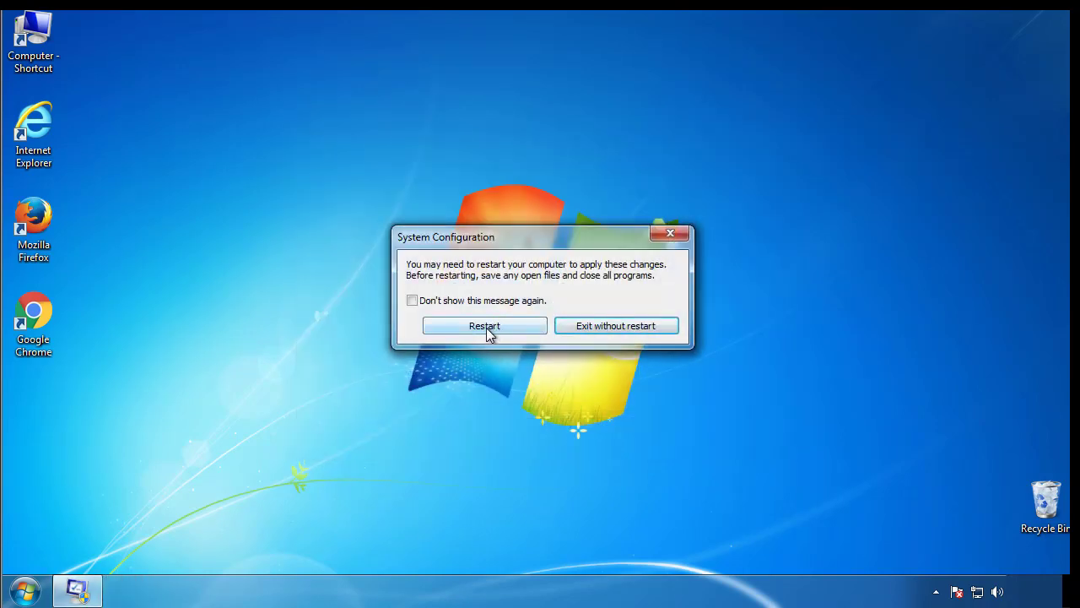
click(487, 330)
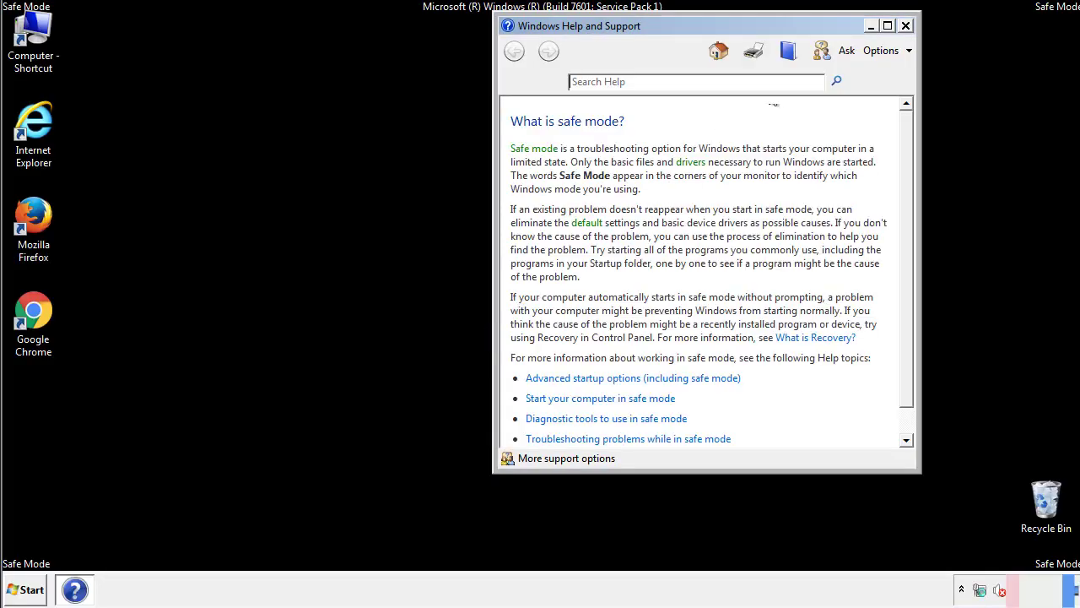
click(905, 26)
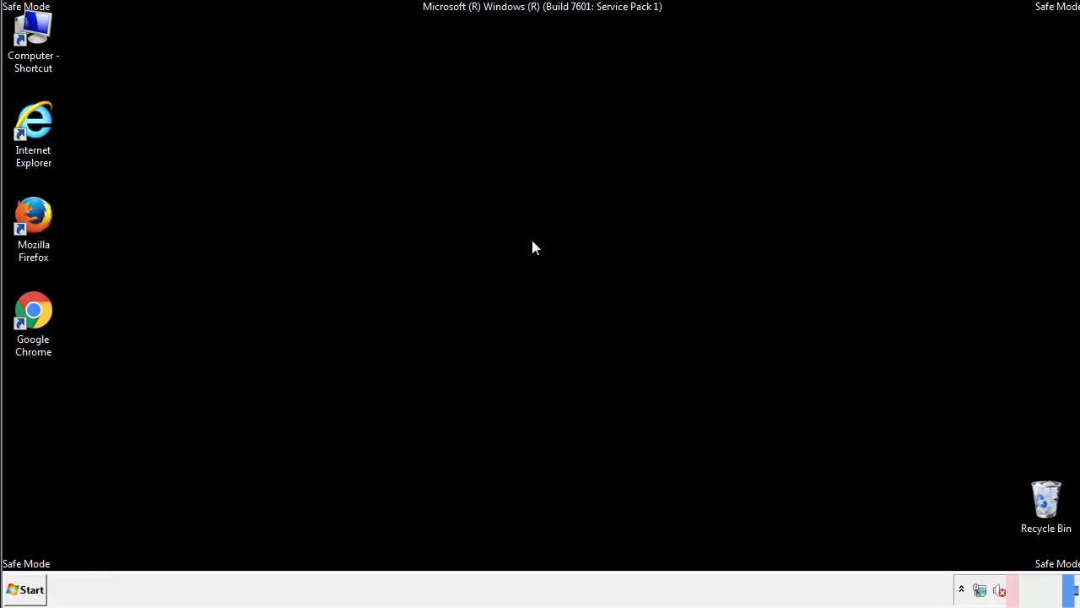
- Make sure Folder Options is set to show hidden files, folders, and drives, and close the Control Panel
click(32, 588)
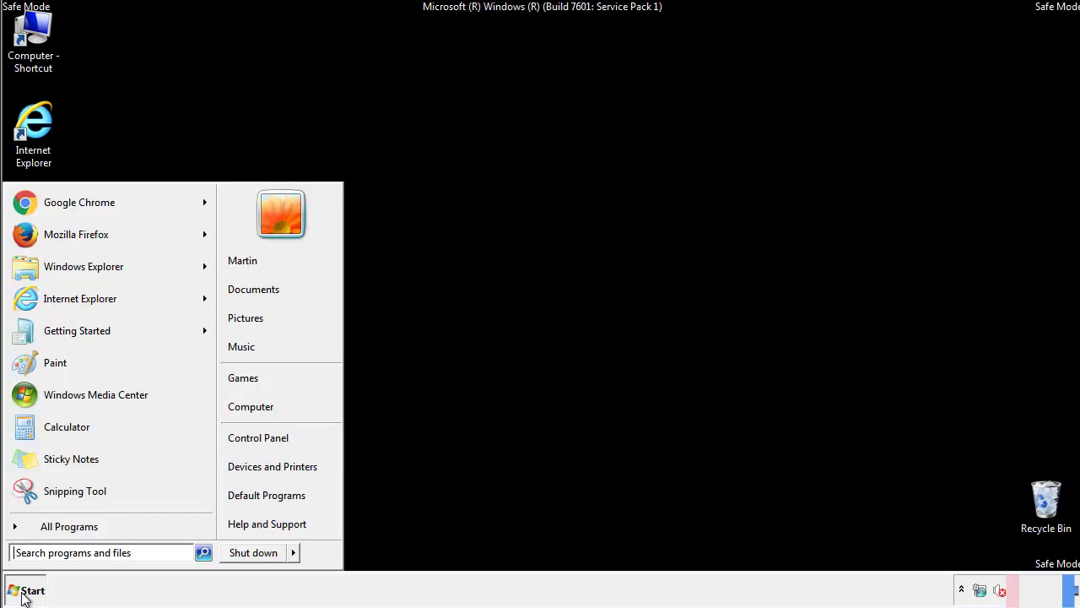
click(268, 435)
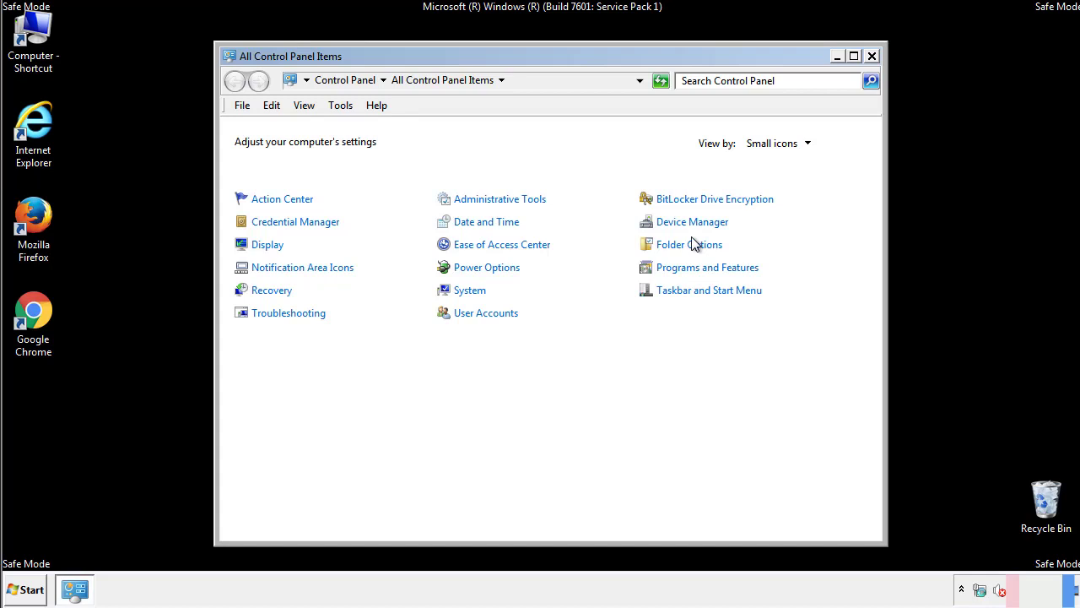
click(691, 245)
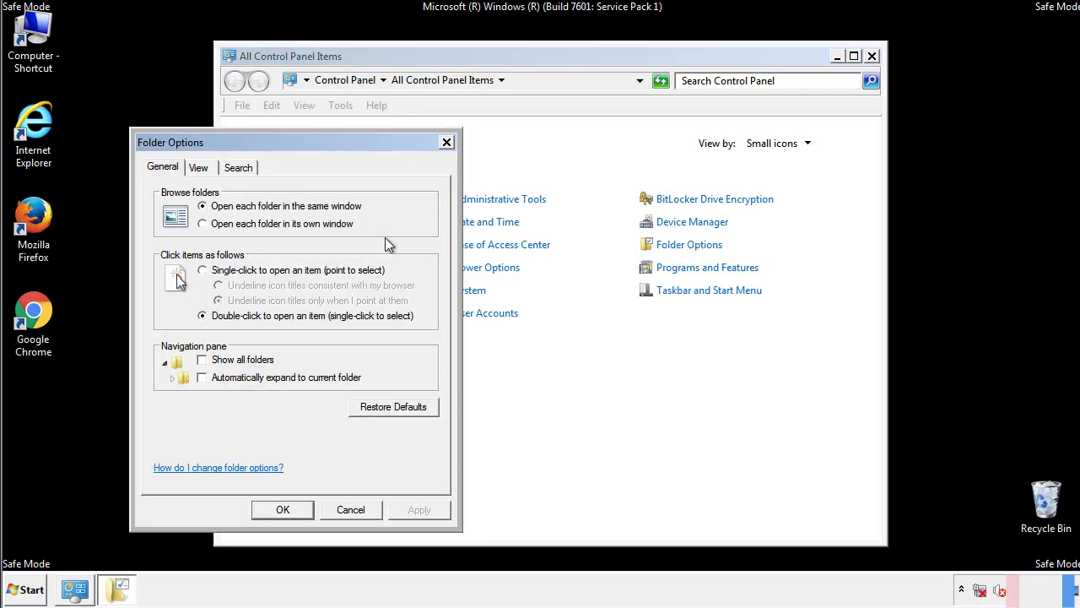
click(200, 170)
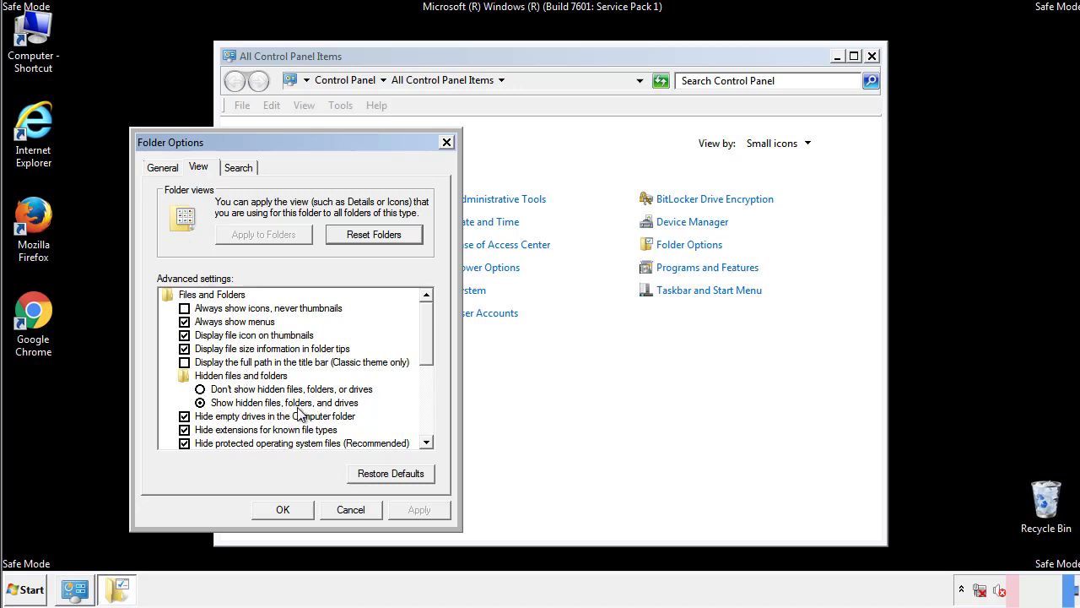
click(291, 507)
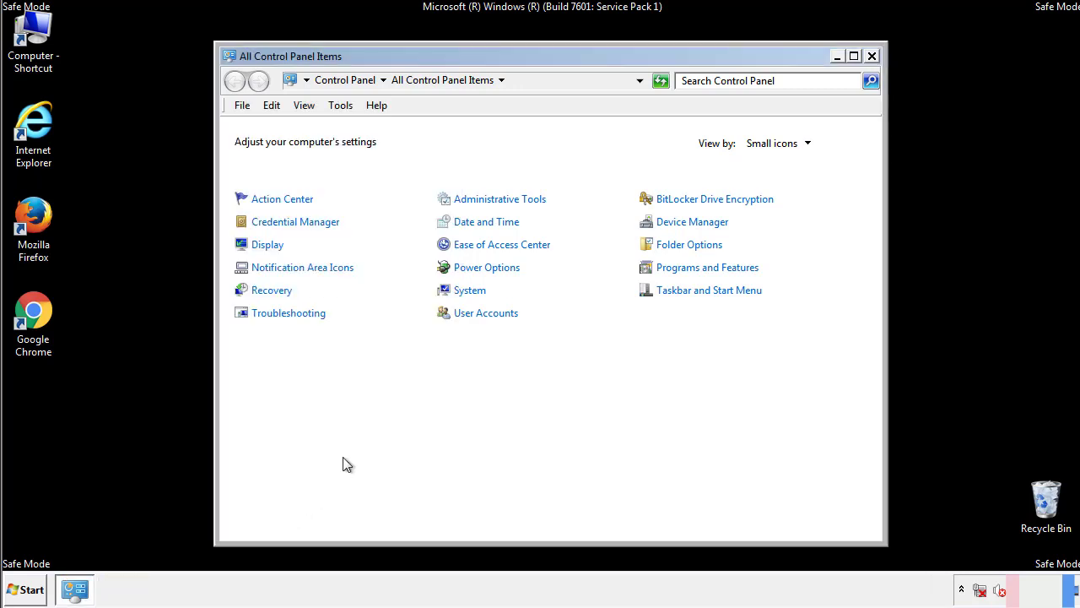
click(872, 55)
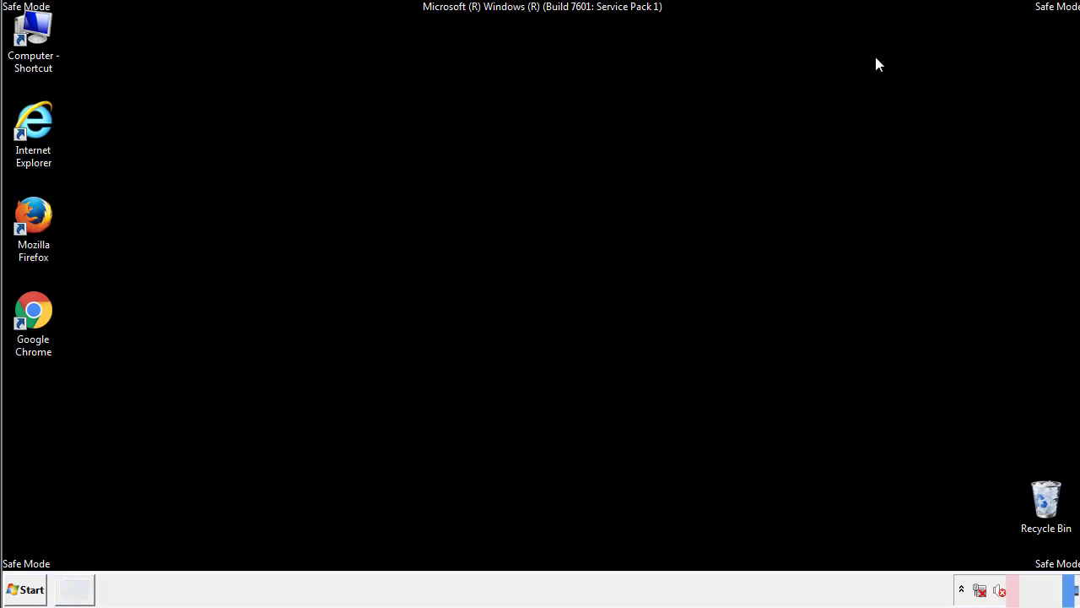
- Browse to the folder C:\Windows\System32\drivers\etc
double_click(44, 30)
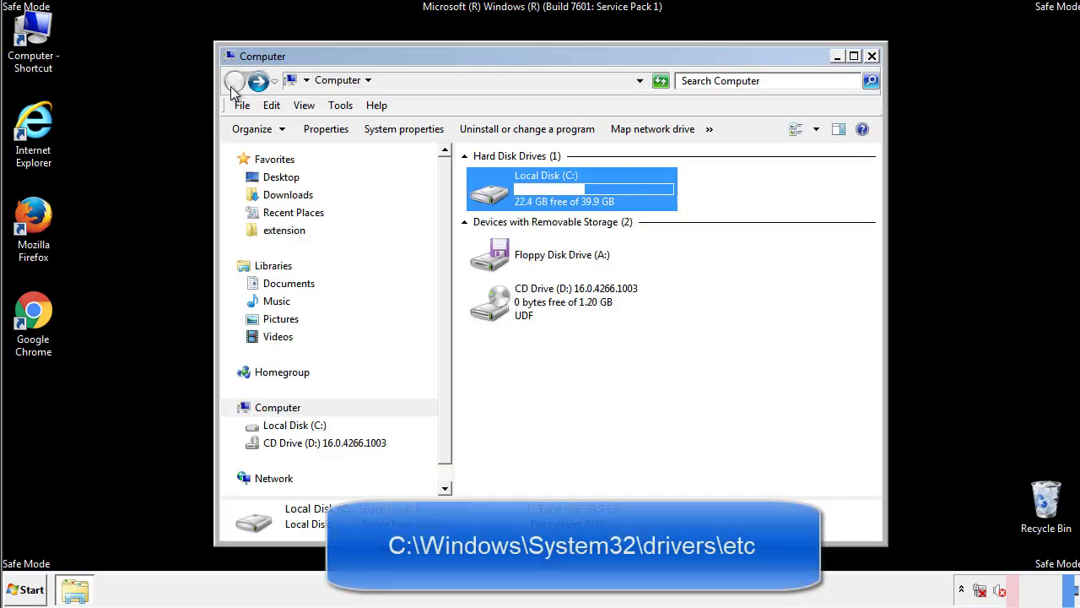
double_click(485, 189)
click(492, 311)
double_click(494, 312)
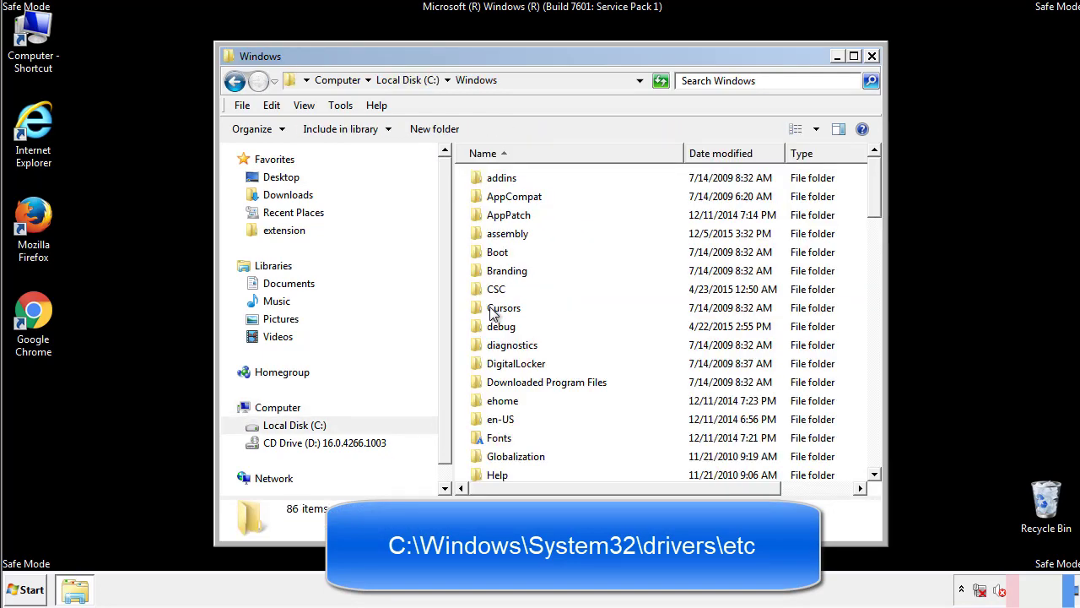
scroll(498, 380, down, 2)
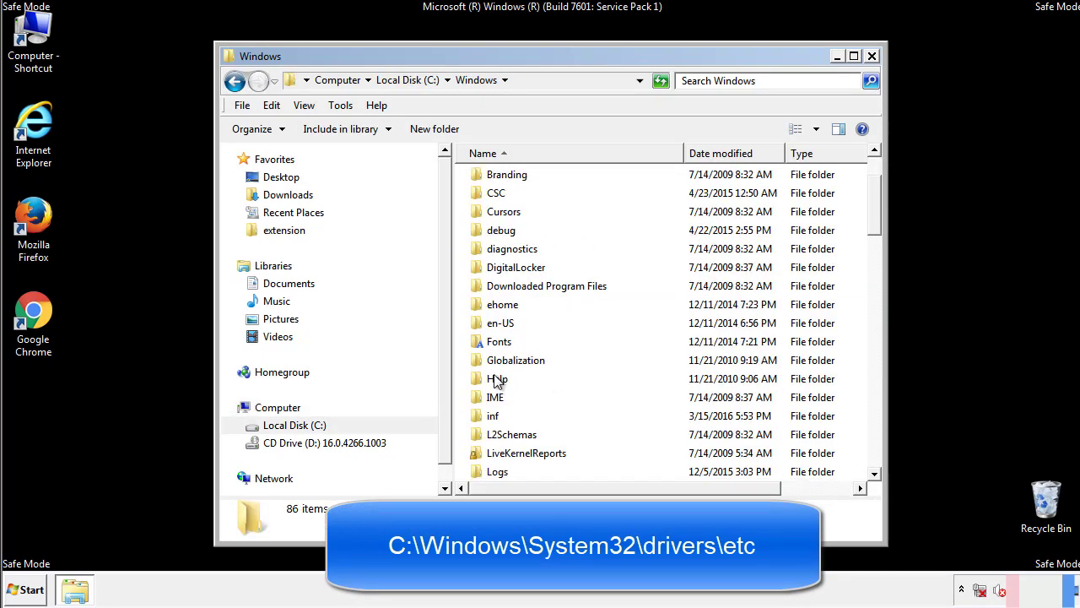
scroll(497, 383, down, 7)
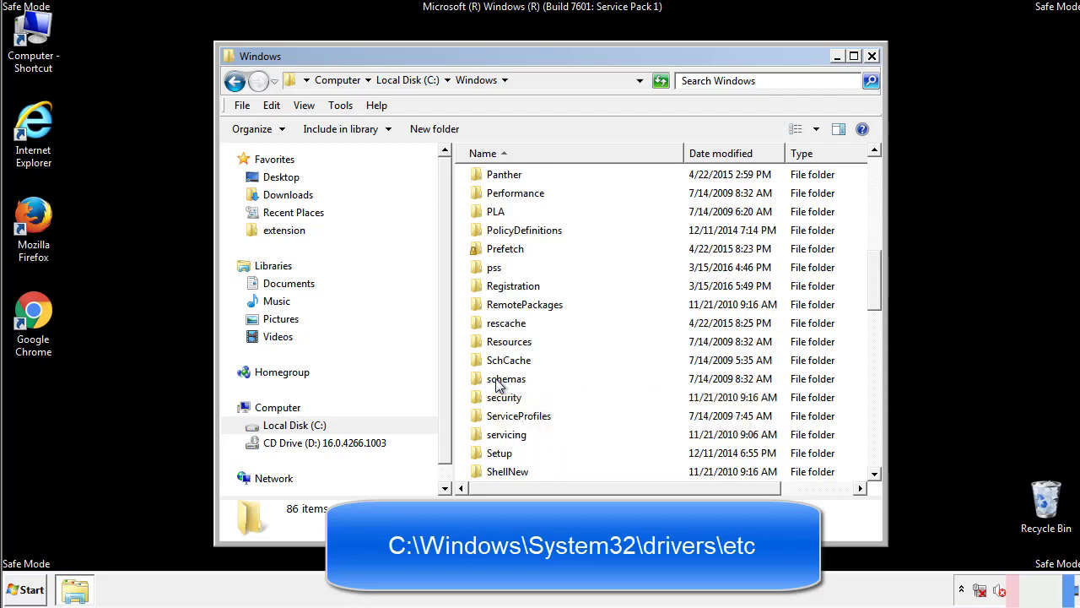
scroll(495, 380, down, 2)
double_click(511, 435)
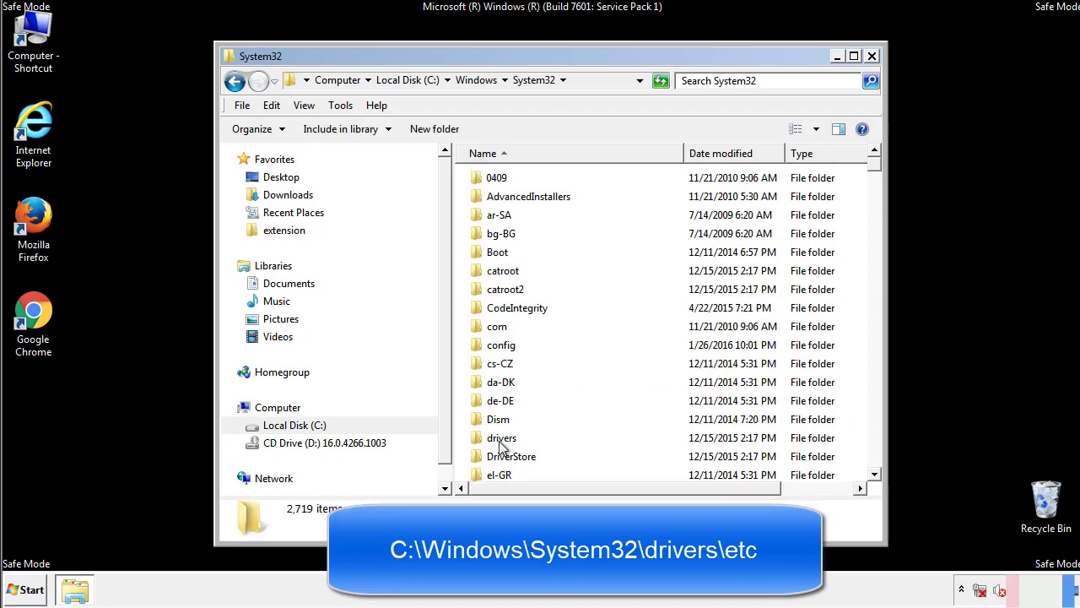
double_click(500, 440)
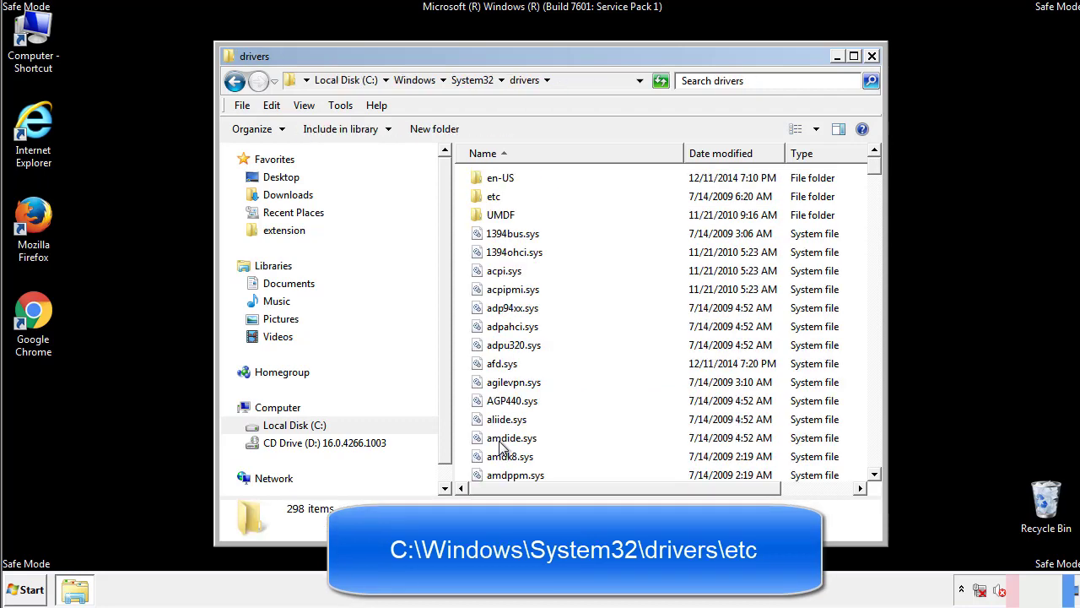
double_click(483, 201)
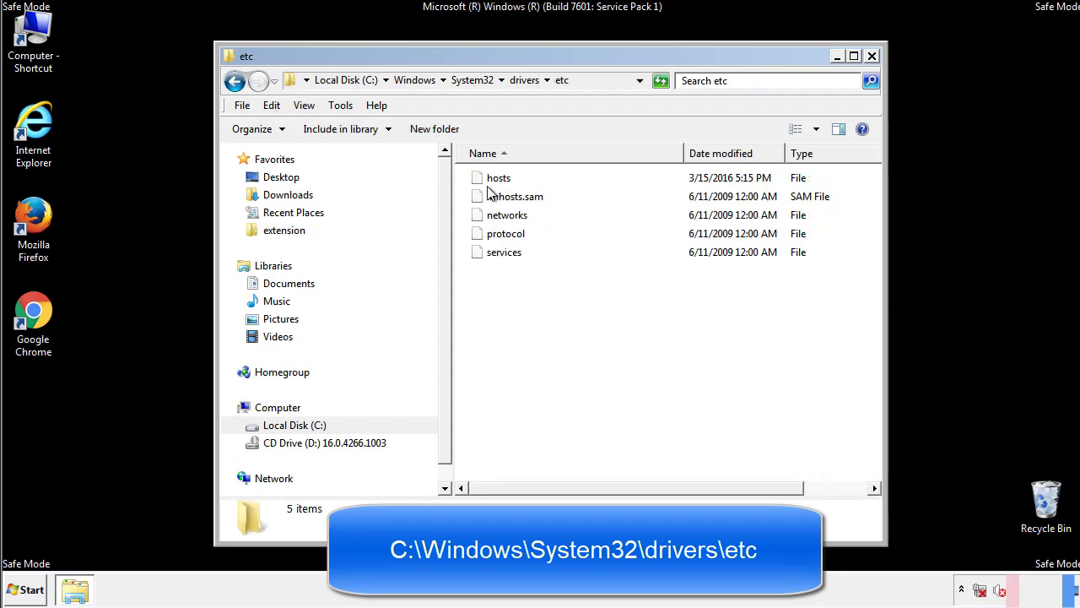
- Open the hosts file in Notepad and move its window so the whole text is in view
double_click(490, 179)
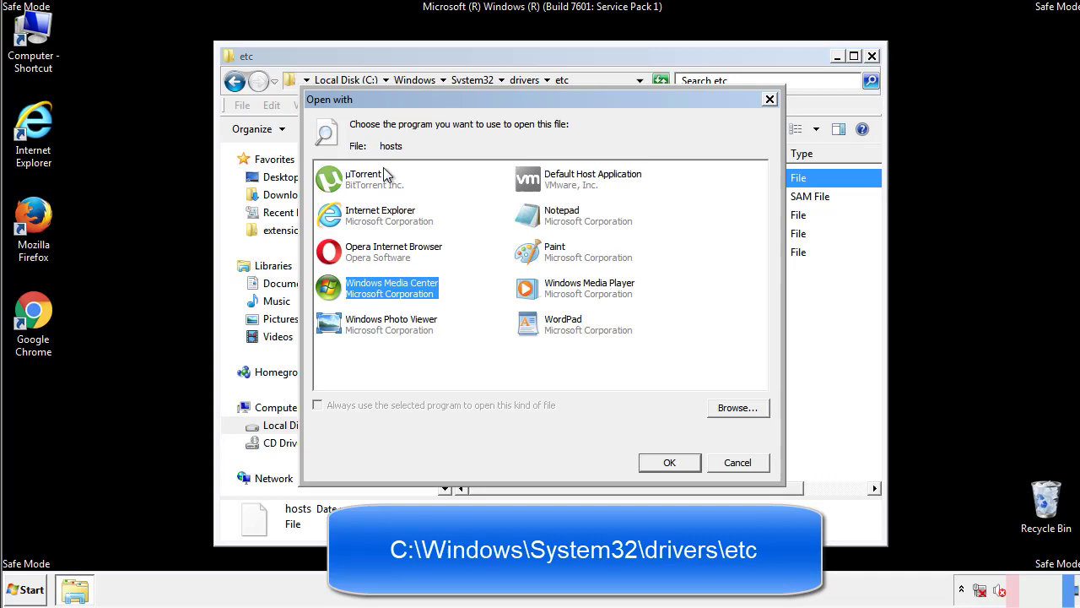
click(547, 221)
click(667, 462)
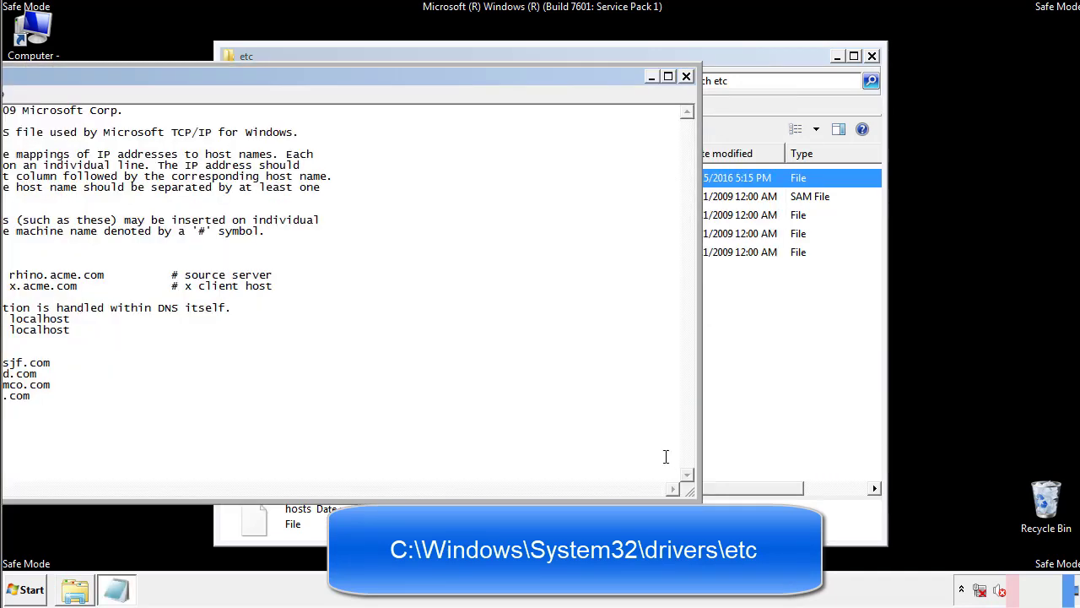
drag(442, 77, 687, 93)
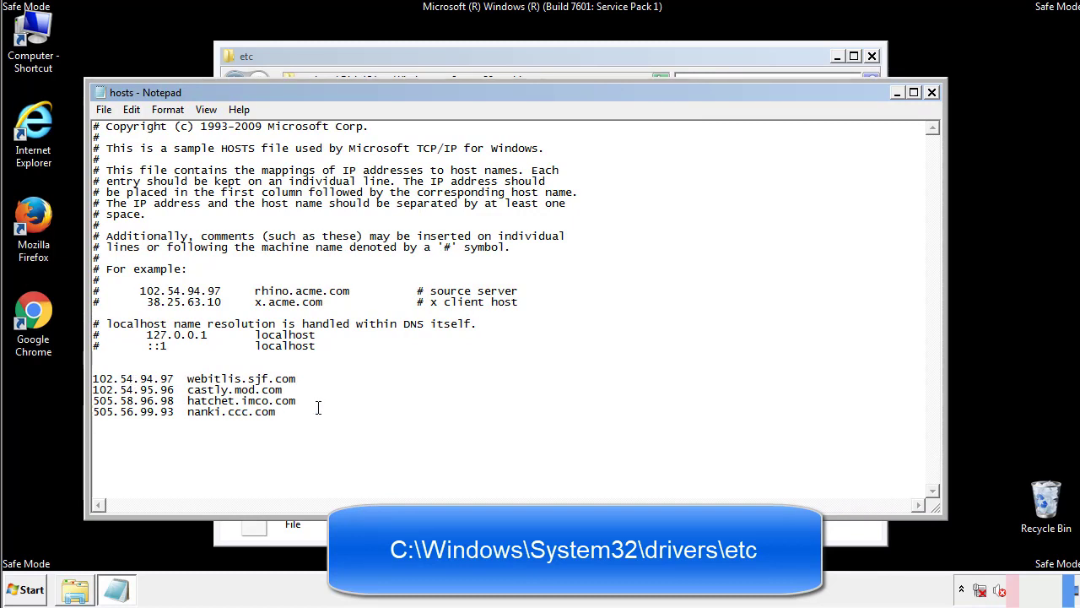
- Delete the suspicious IP address entries below the localhost lines in the hosts file, and close the file and its folder
drag(302, 412, 93, 379)
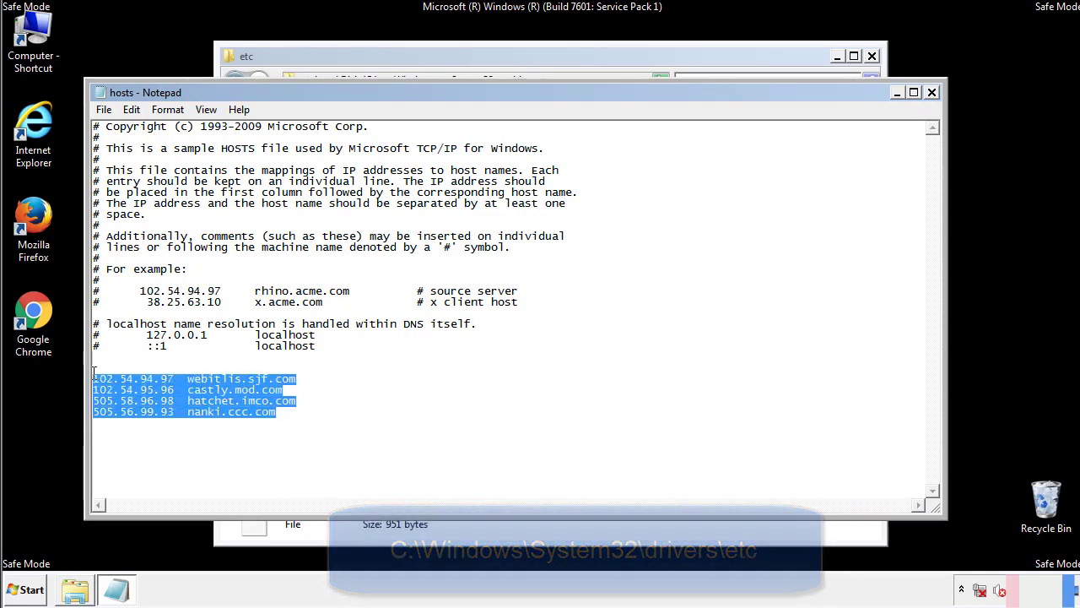
key(Delete)
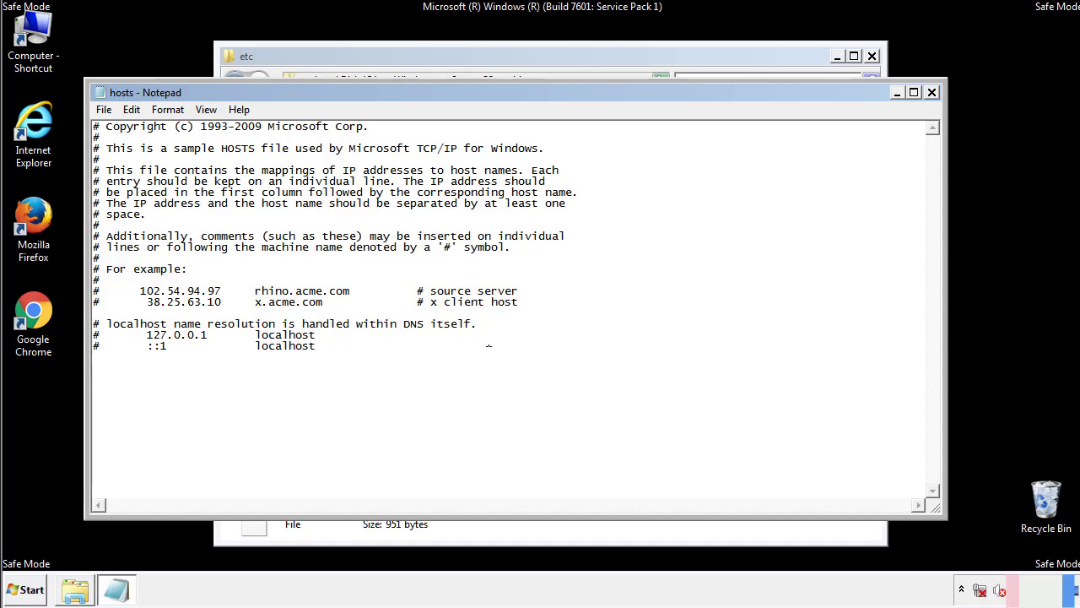
click(932, 93)
click(476, 308)
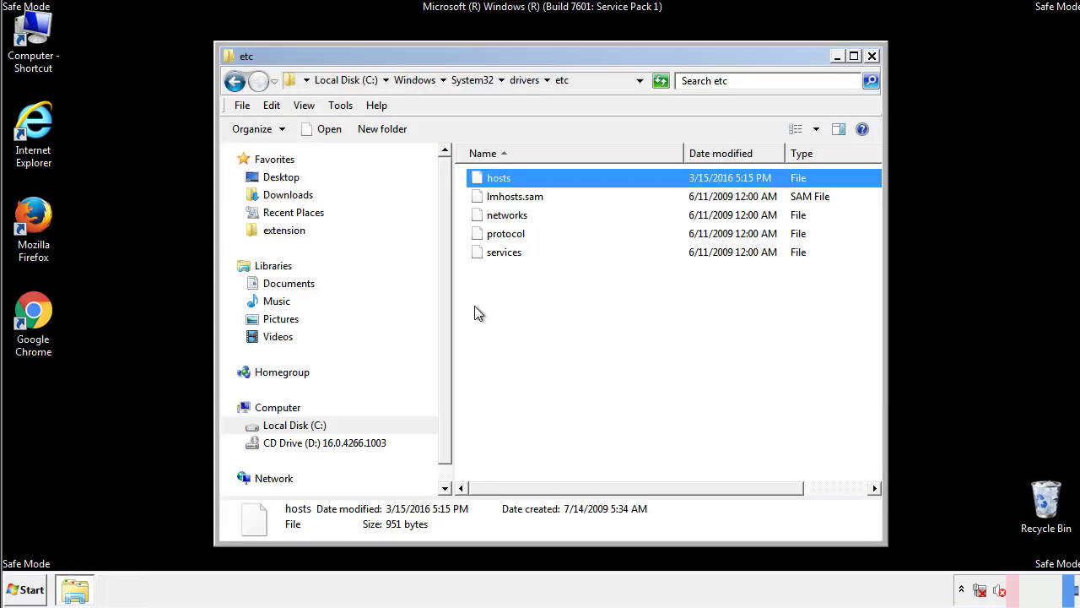
click(872, 56)
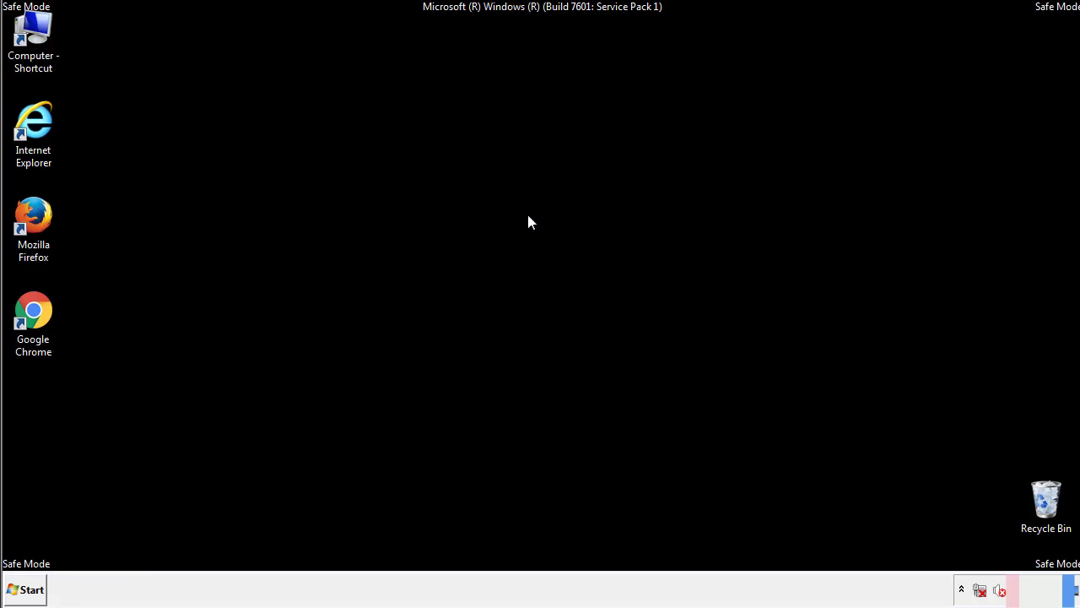
- Open the current user's Startup folder from the list of all programs
click(25, 591)
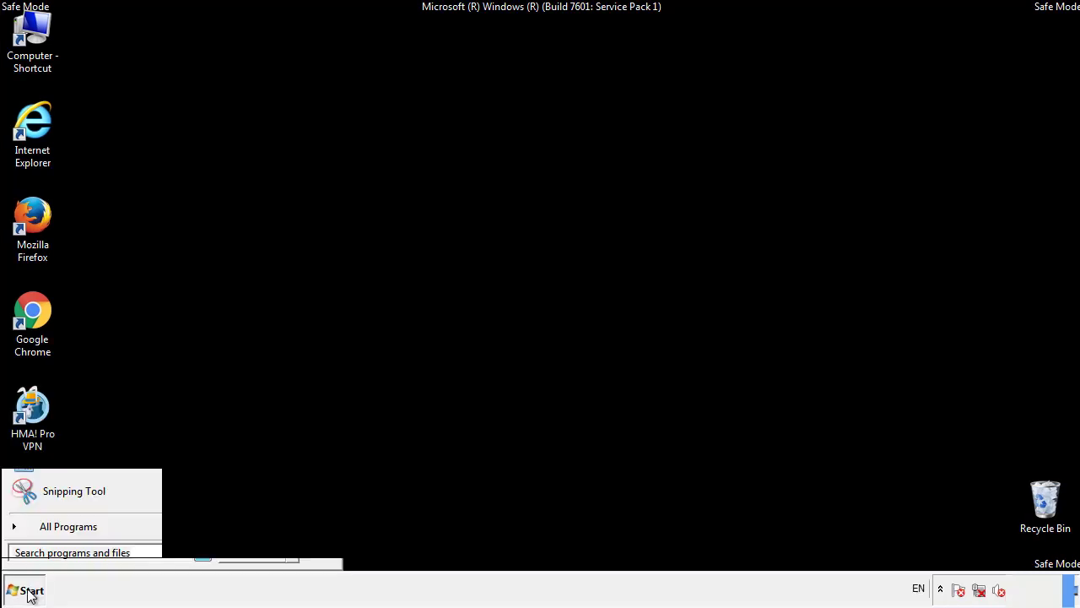
click(48, 527)
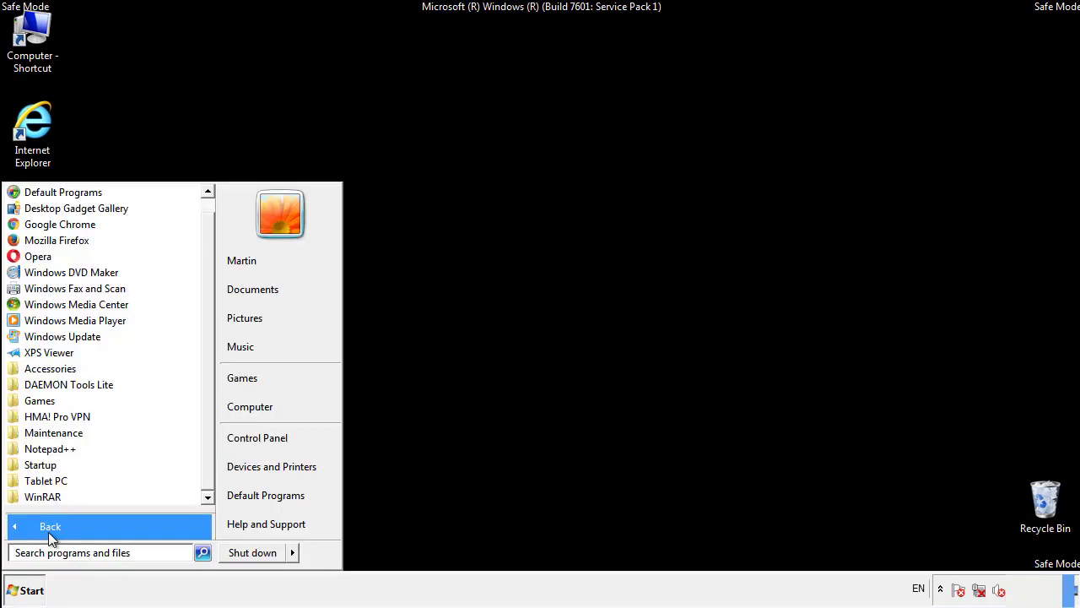
right_click(45, 465)
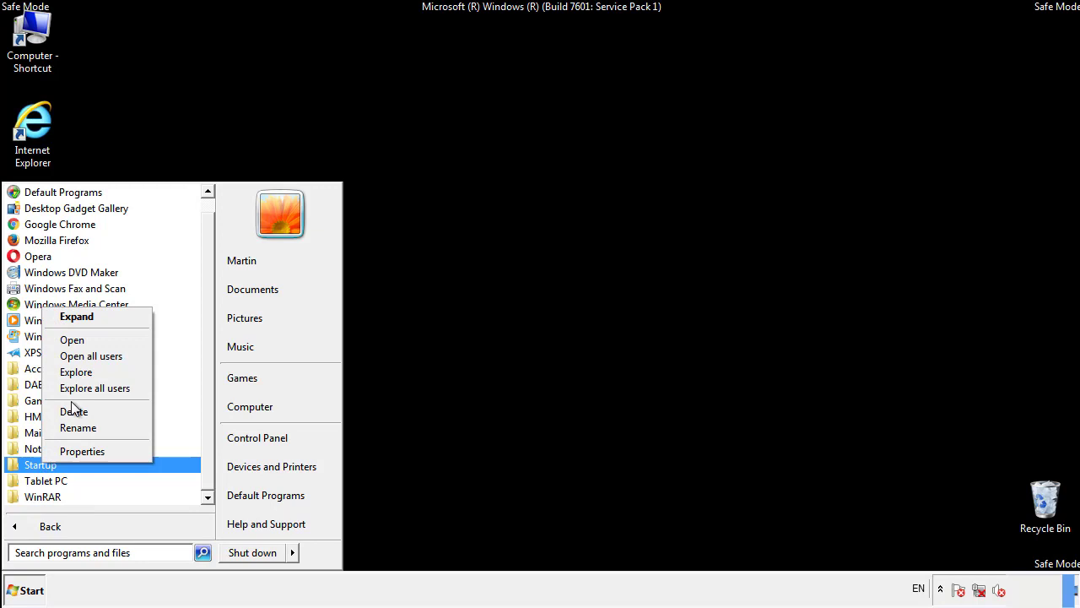
click(82, 339)
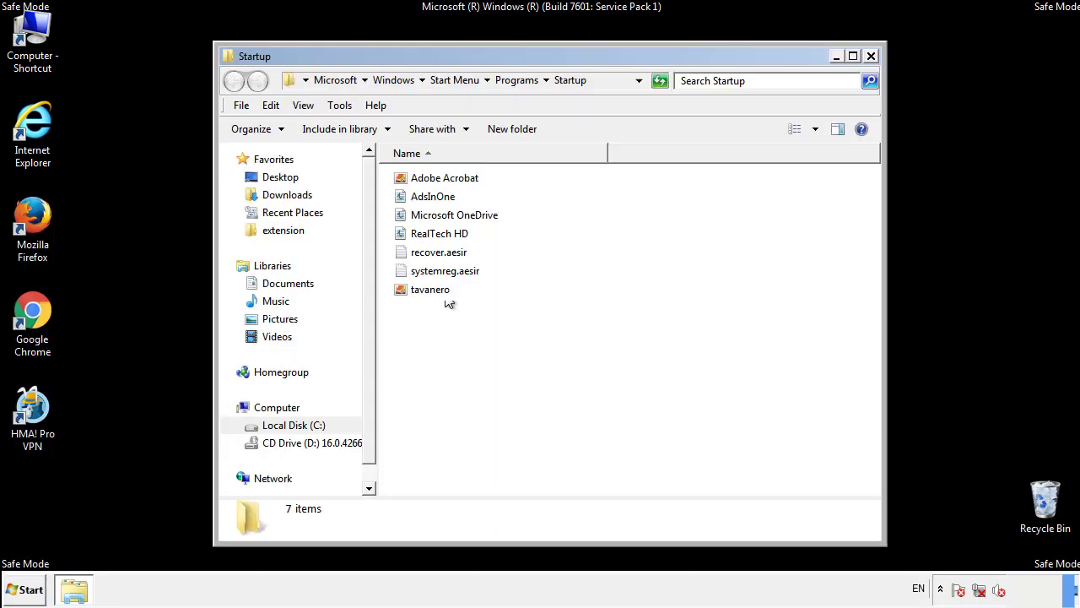
- Delete AdsInOne, recover.aesir, systemreg.aesir and tavanero from the Startup folder to the Recycle Bin, and close the folder
click(441, 199)
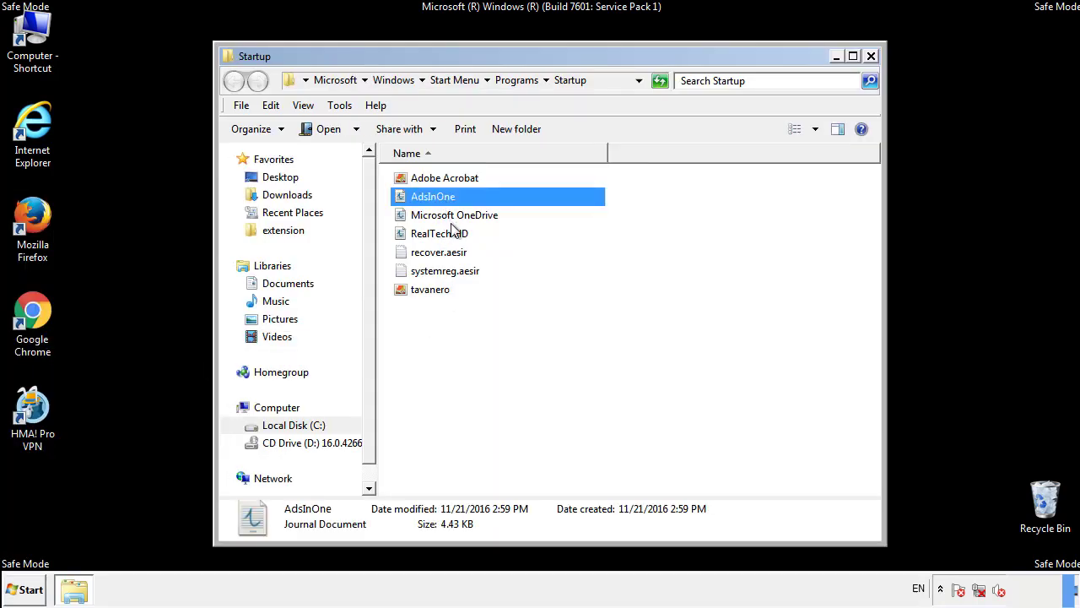
ctrl+click(440, 256)
ctrl+click(453, 272)
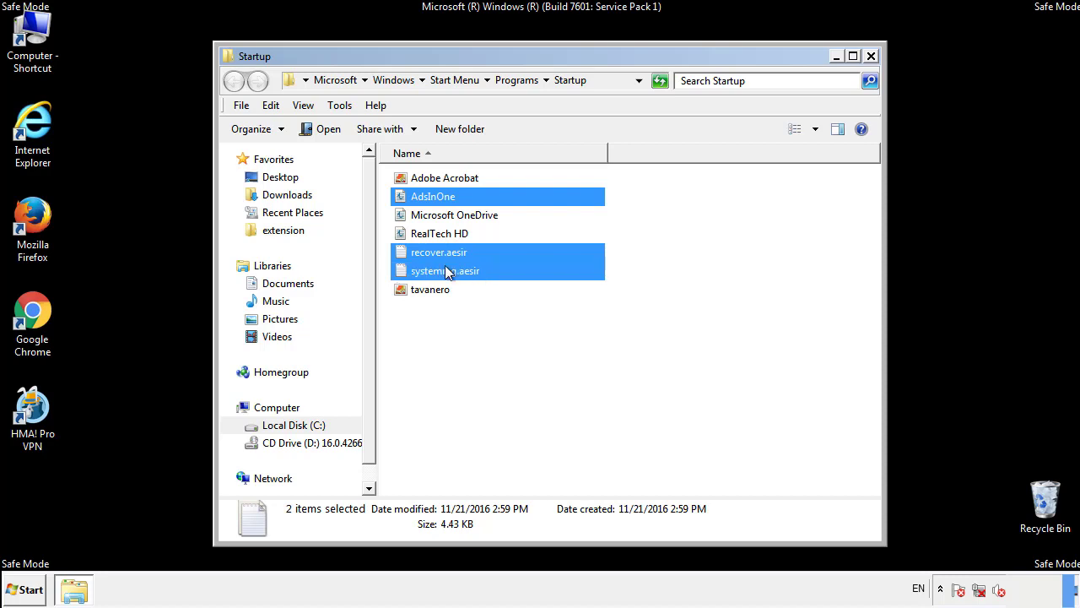
ctrl+click(431, 287)
right_click(427, 290)
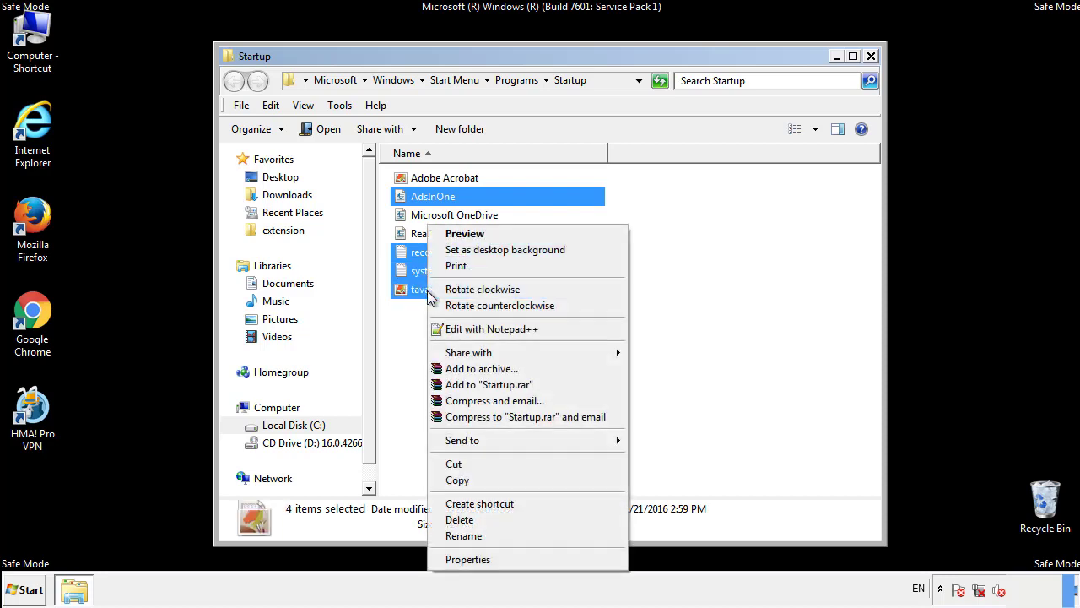
click(459, 519)
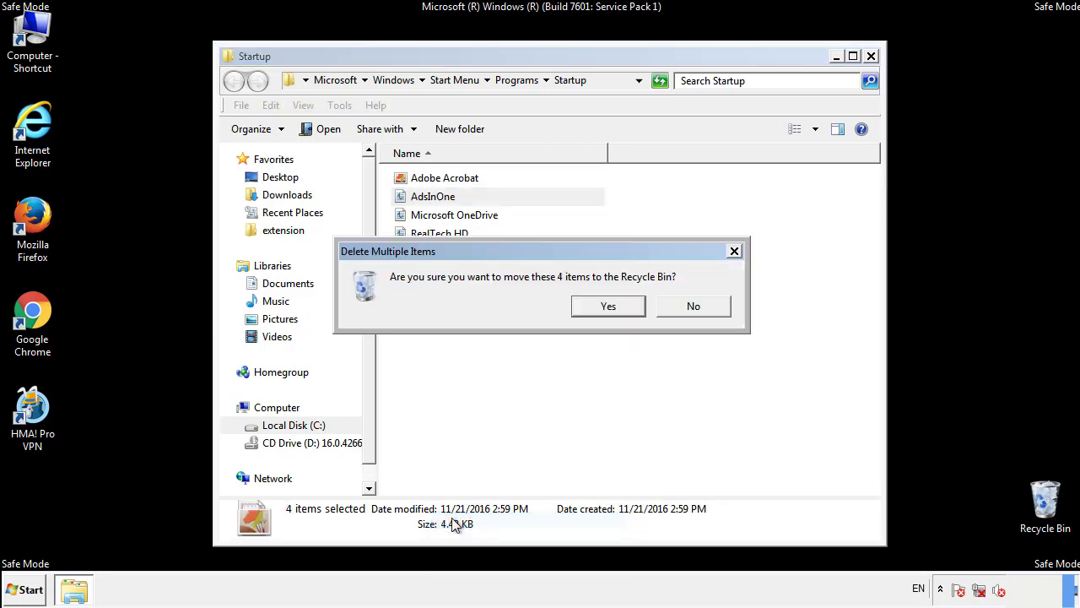
click(593, 308)
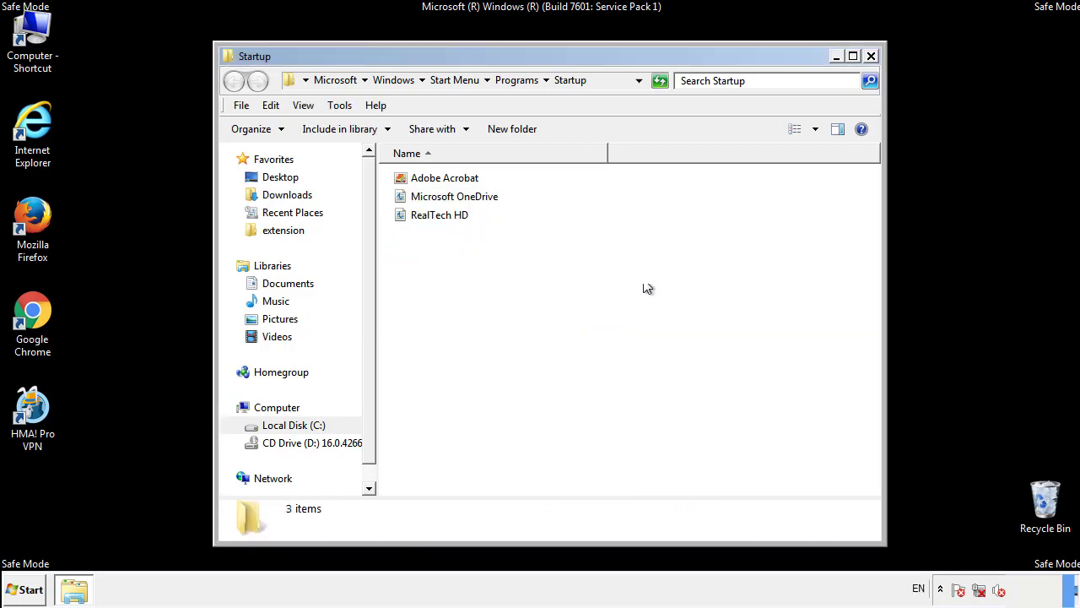
click(873, 66)
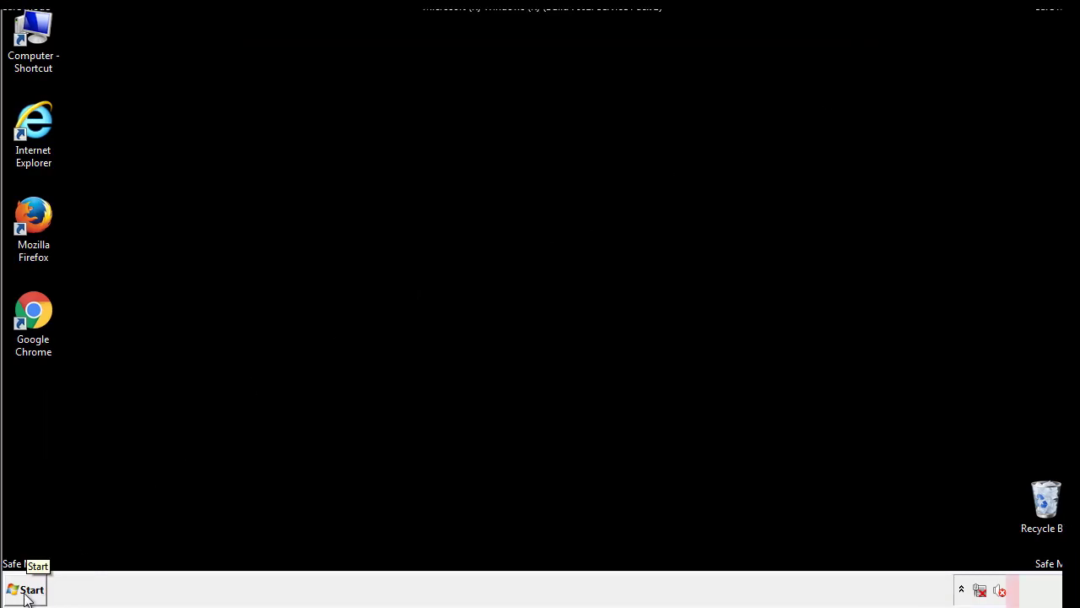
- Search for regedit and launch the Registry Editor
click(25, 590)
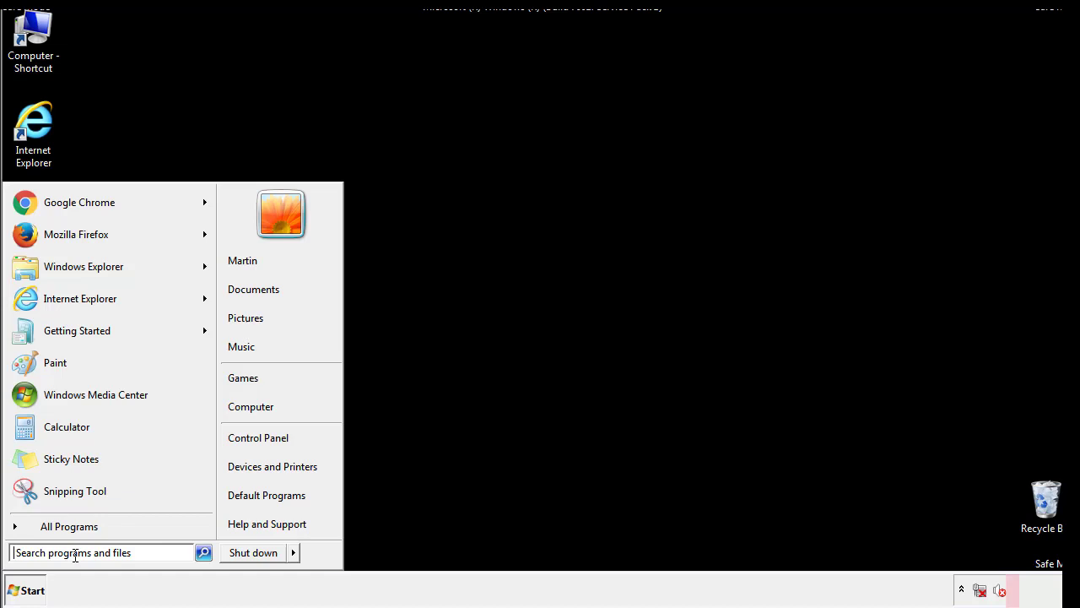
text(reged)
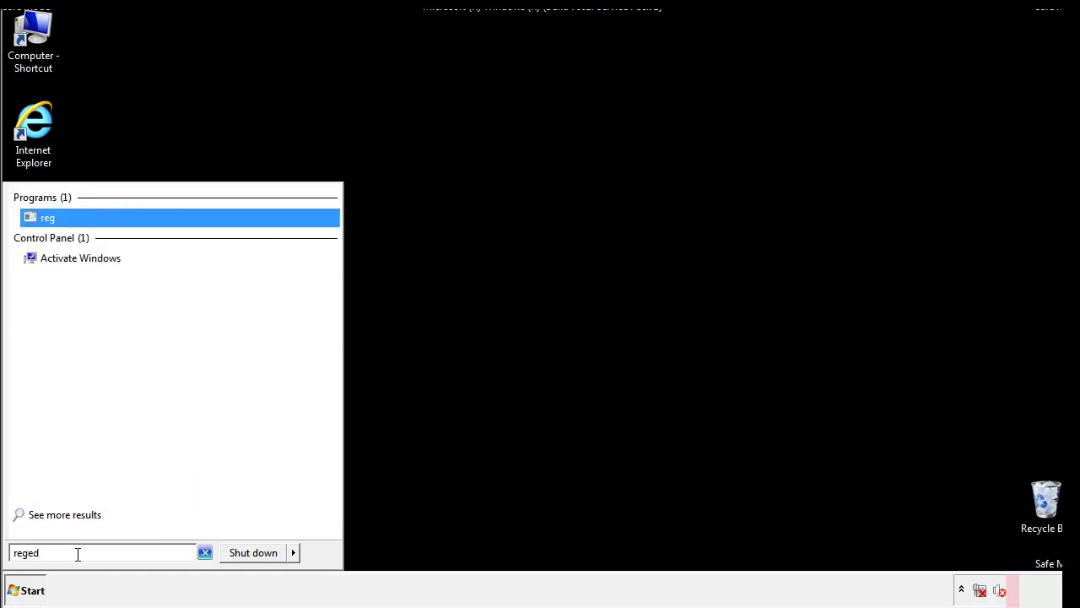
text(it)
key(Return)
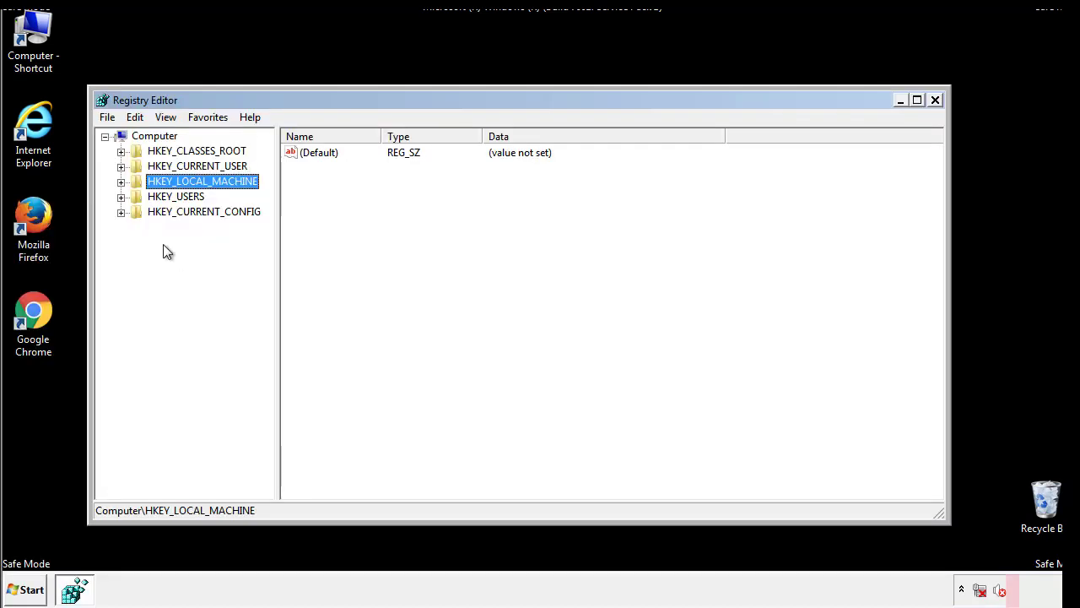
- Browse to the registry key HKEY_LOCAL_MACHINE\SOFTWARE\Microsoft\Windows\CurrentVersion\Run
click(120, 184)
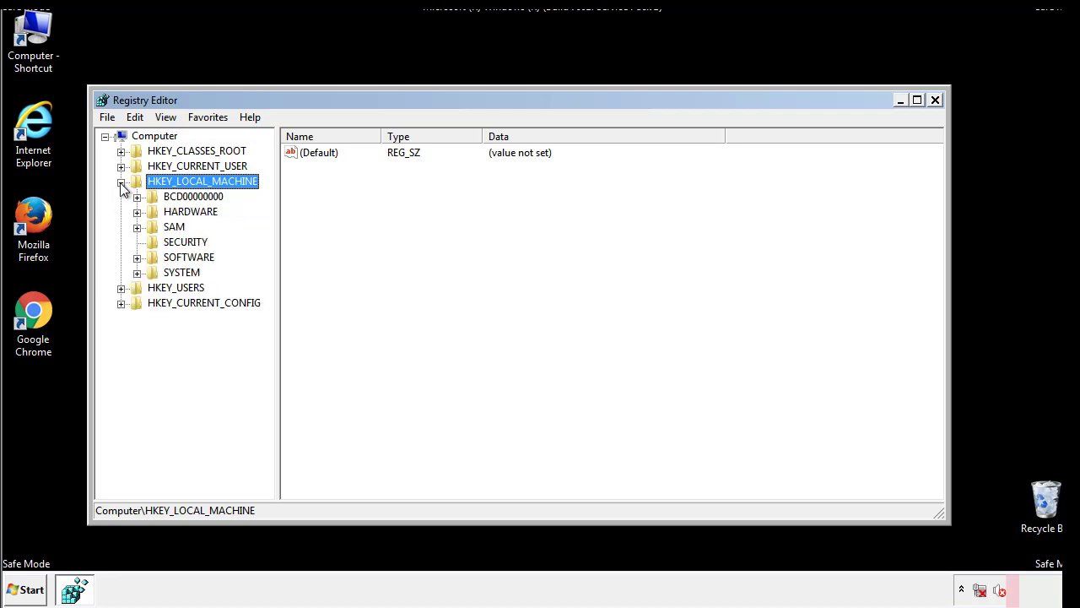
click(137, 257)
drag(265, 249, 267, 279)
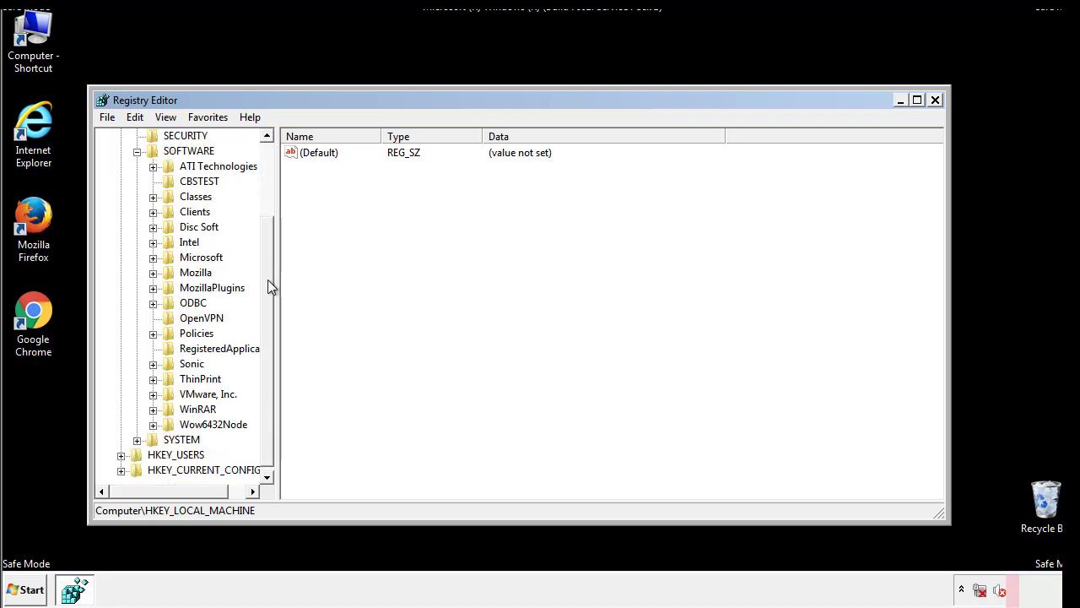
click(152, 257)
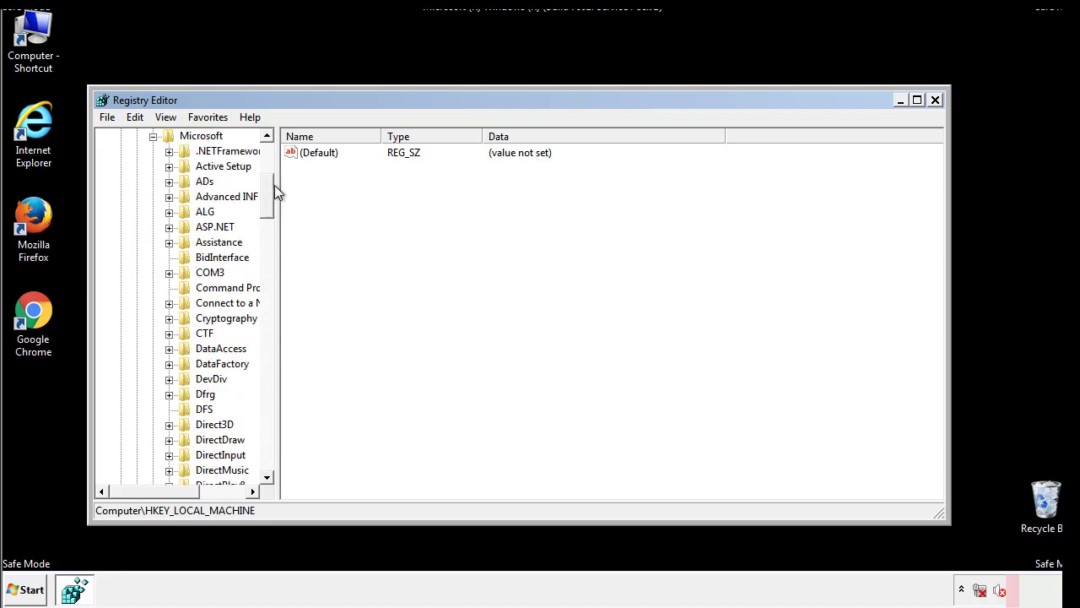
mouse_move(266, 207)
mouse_down()
mouse_move(268, 446)
mouse_move(269, 435)
mouse_up()
click(170, 258)
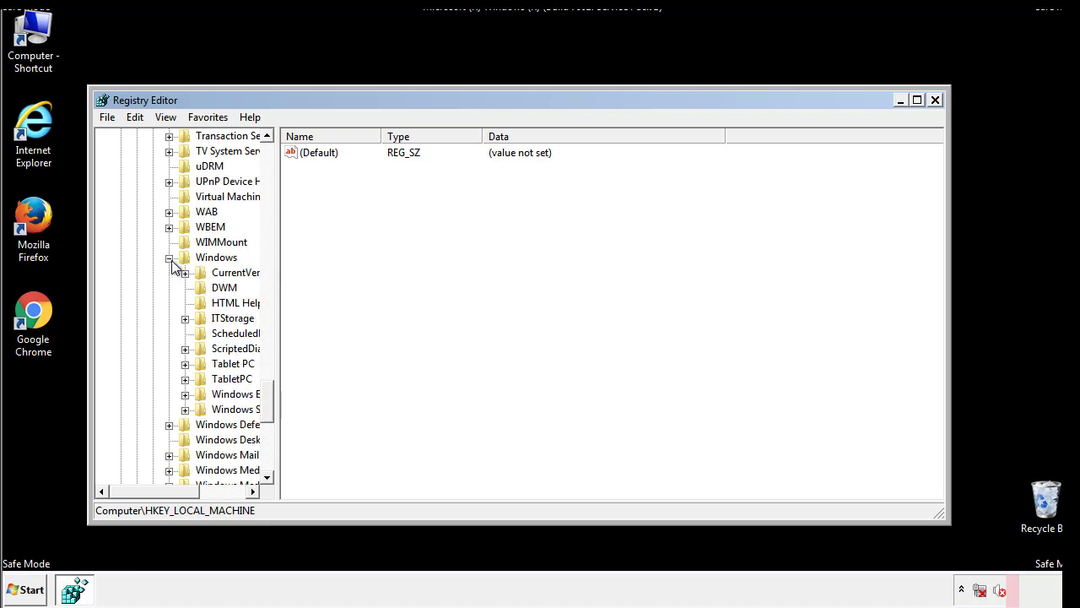
drag(149, 492, 178, 494)
click(138, 273)
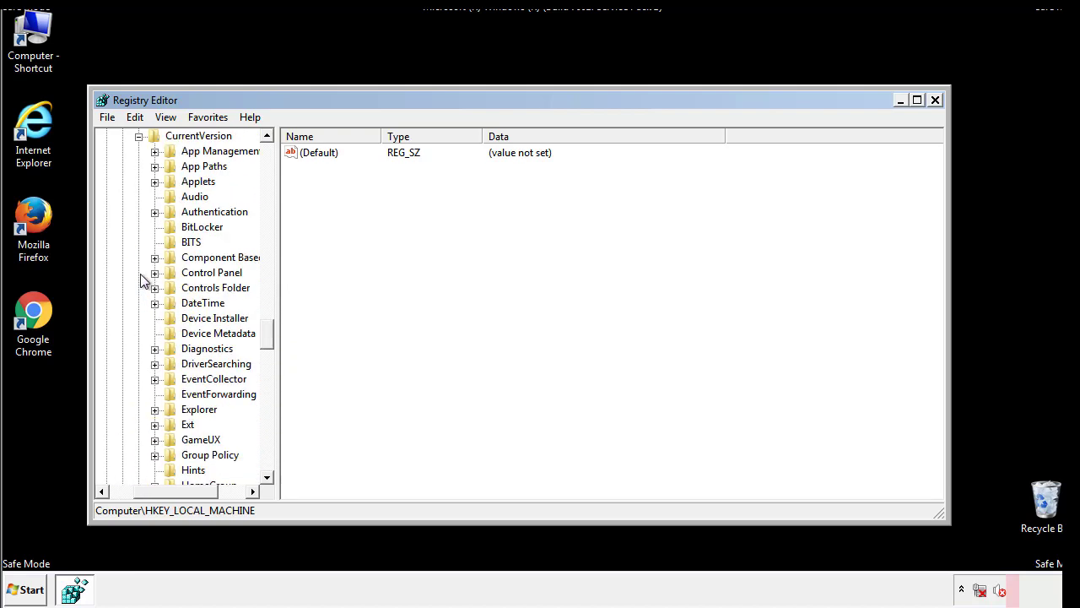
drag(274, 333, 266, 390)
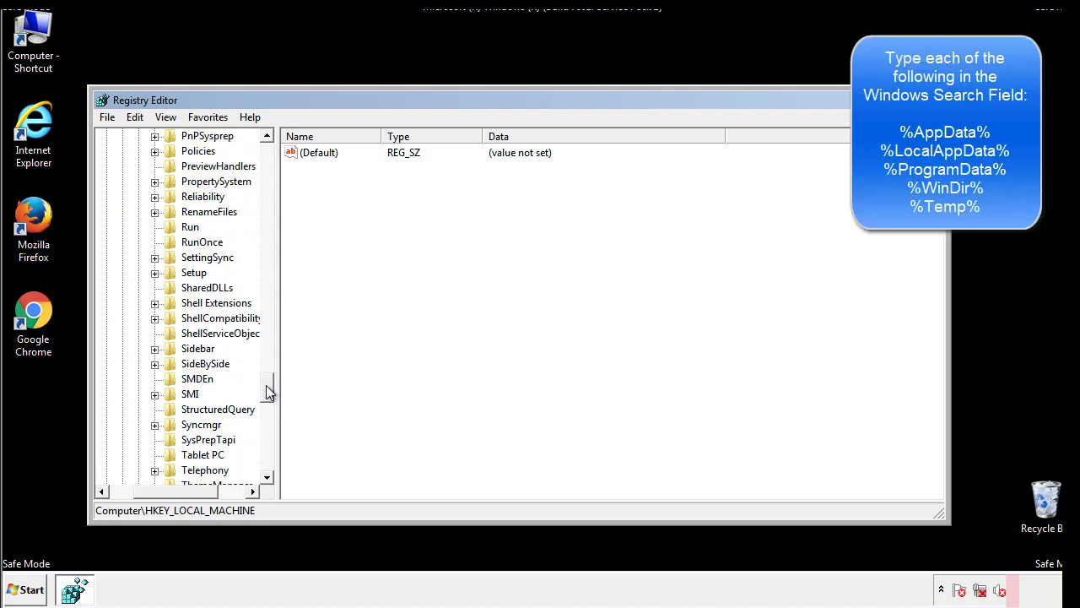
click(179, 229)
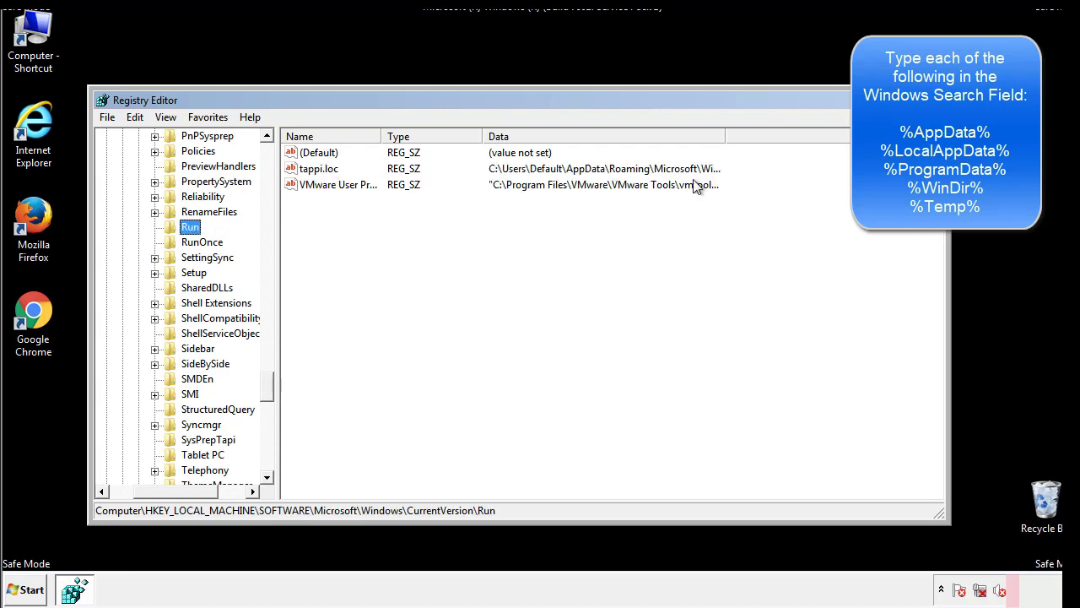
- Permanently delete the suspicious tappi.loc value from the local machine's Run key
click(319, 173)
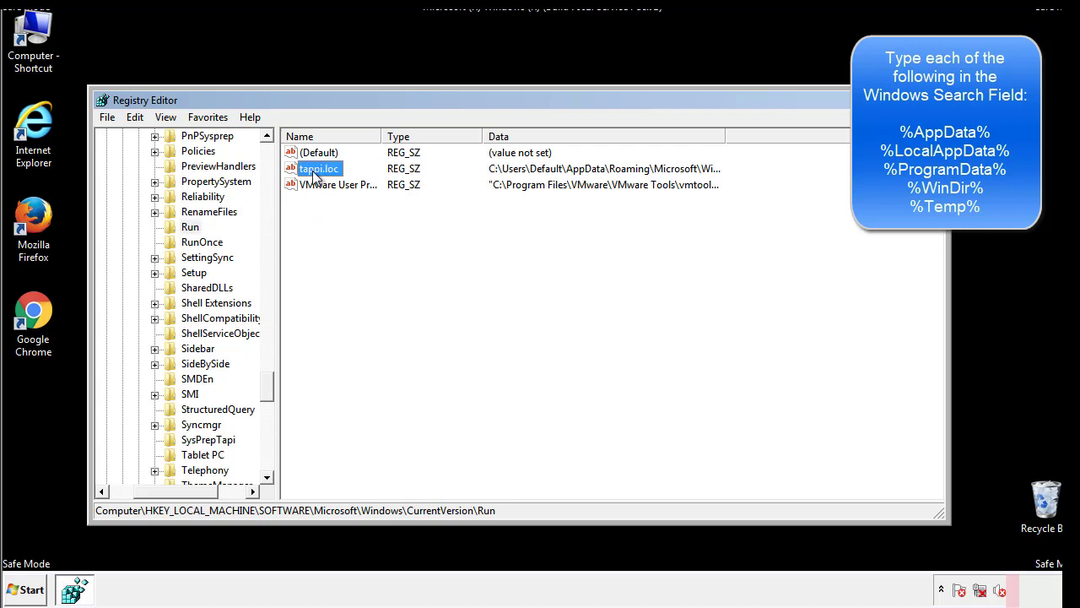
right_click(314, 172)
click(337, 218)
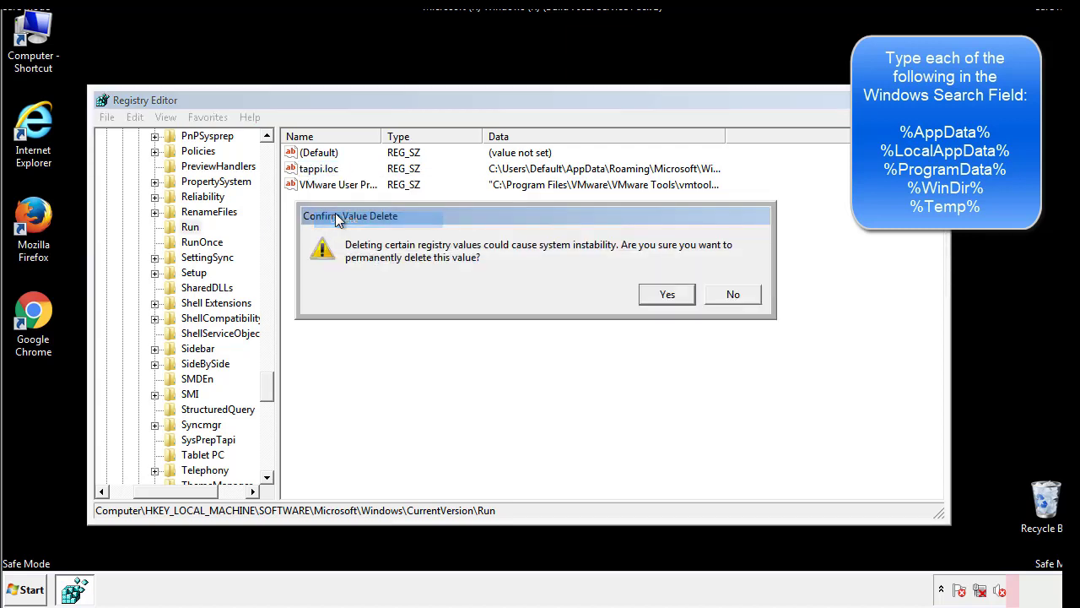
click(656, 295)
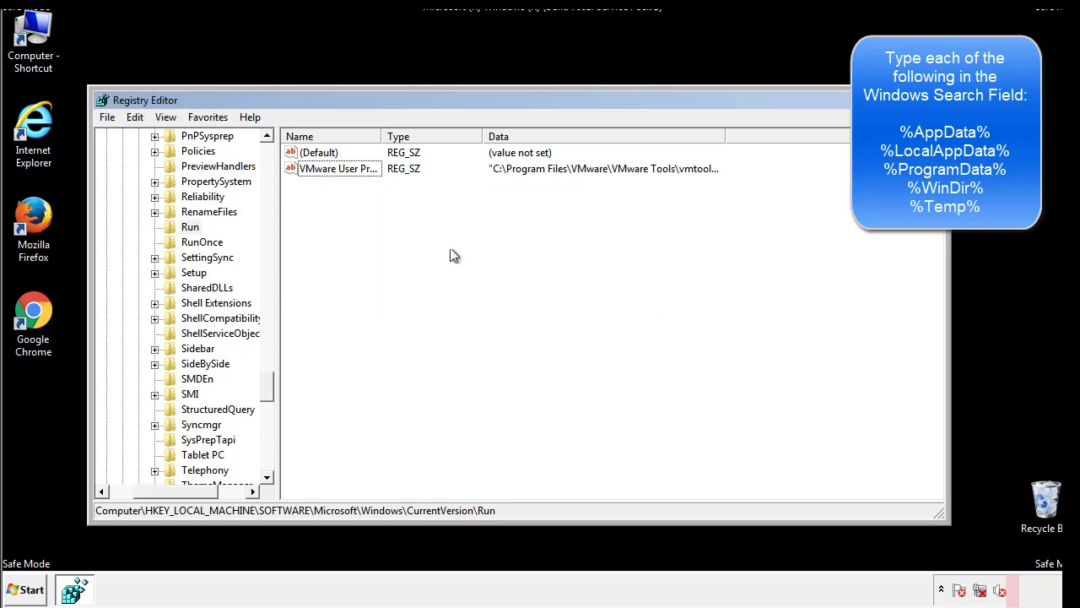
- Collapse the whole HKEY_LOCAL_MACHINE branch in the registry tree
drag(268, 385, 267, 462)
drag(205, 486, 131, 502)
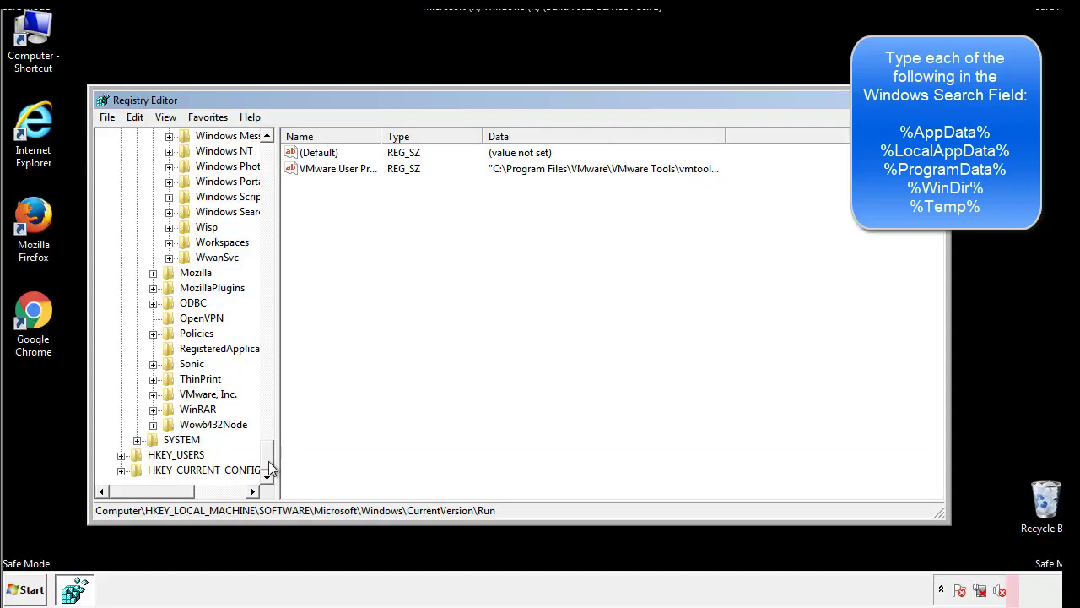
drag(270, 463, 275, 160)
click(121, 181)
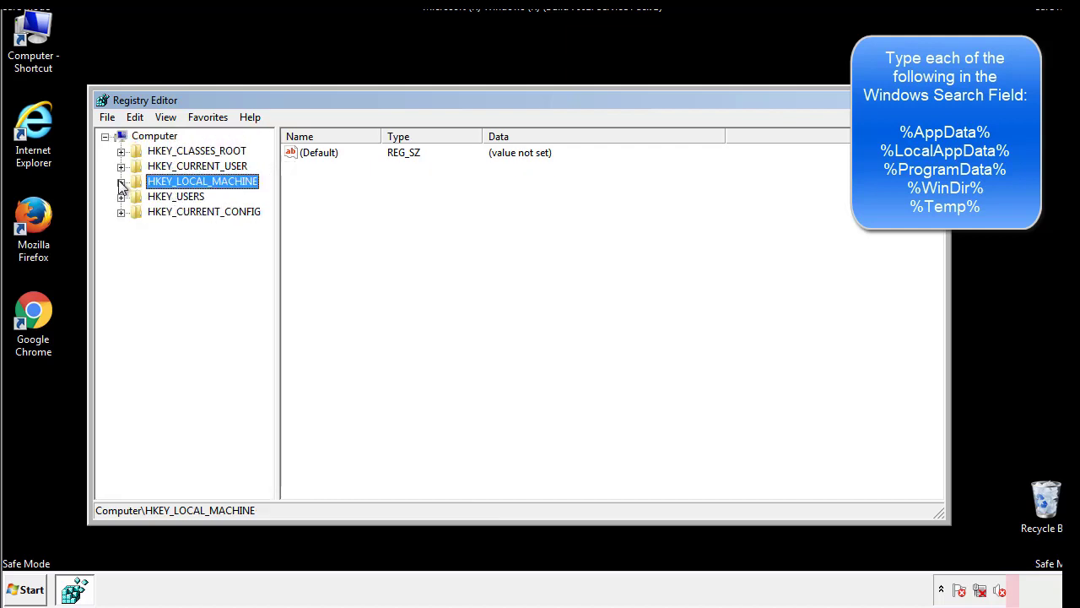
- Browse to HKEY_CURRENT_USER\Software\Microsoft\Windows\CurrentVersion\Run and check its values for suspicious entries
click(120, 166)
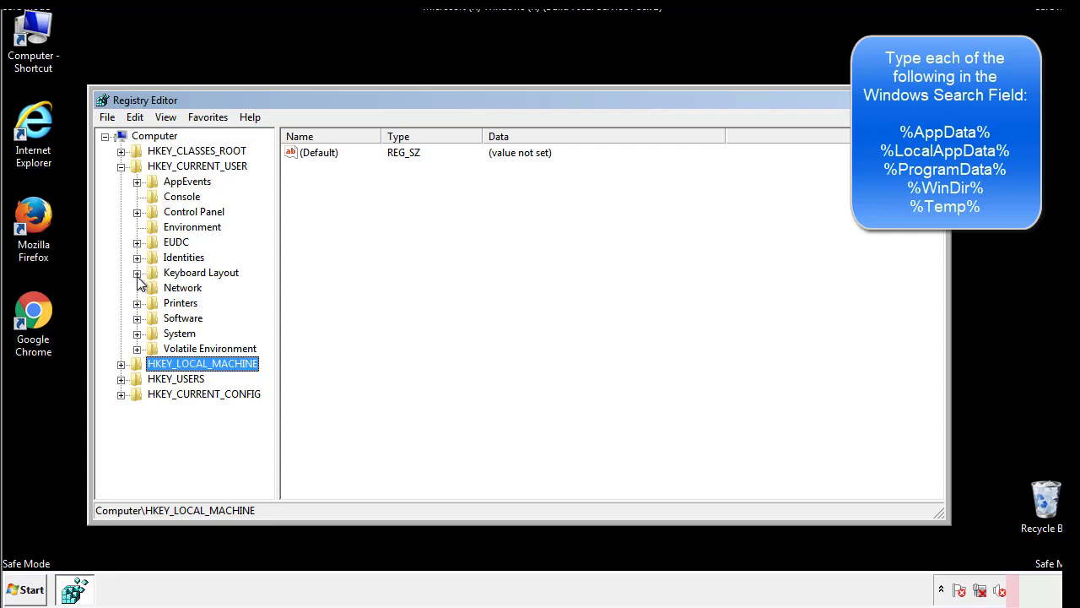
click(137, 318)
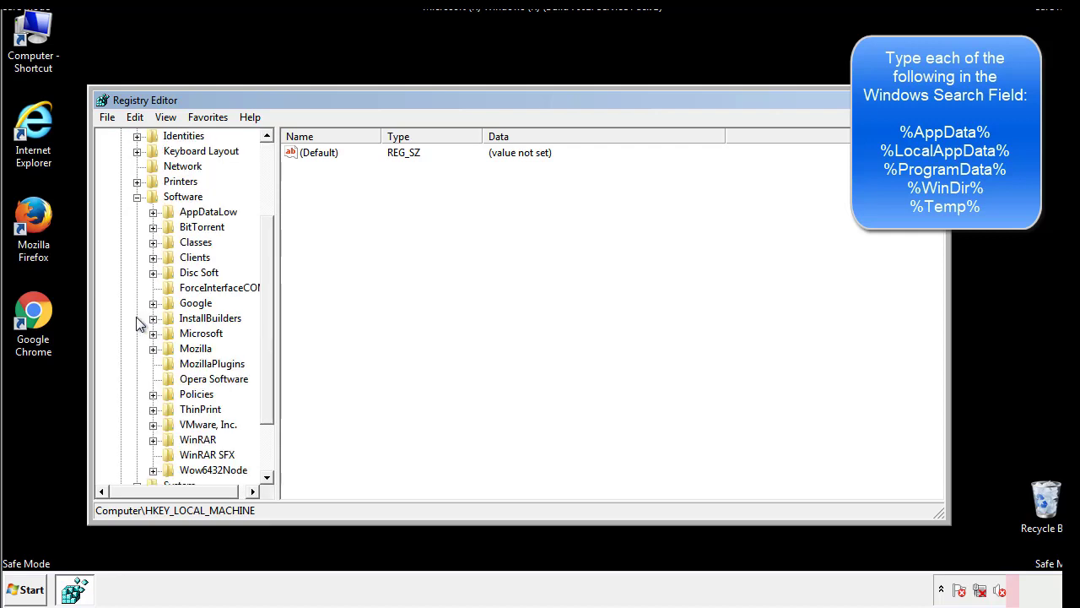
drag(265, 306, 265, 322)
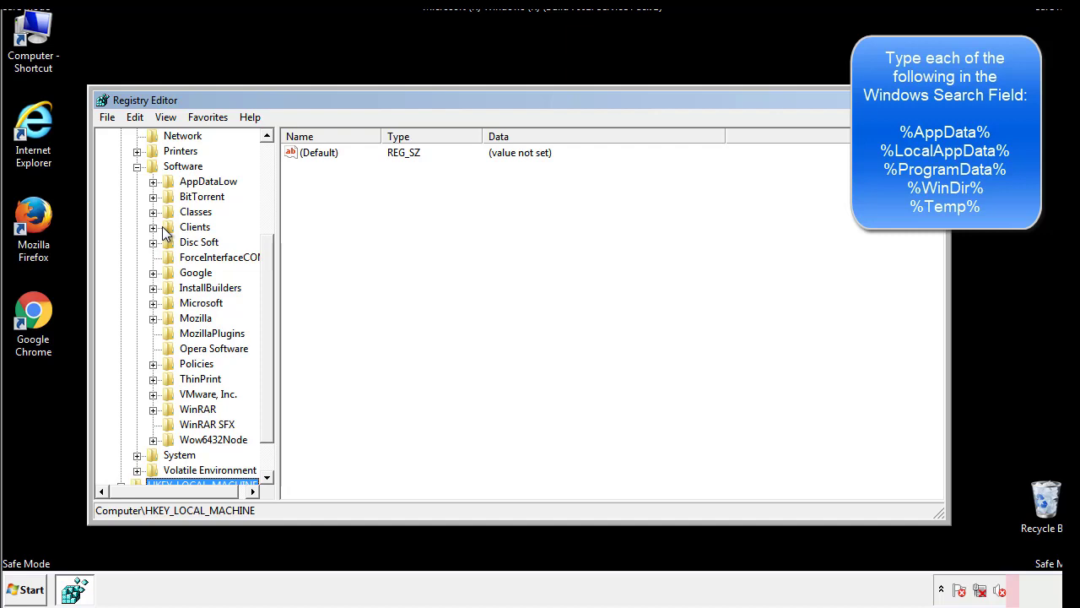
click(153, 305)
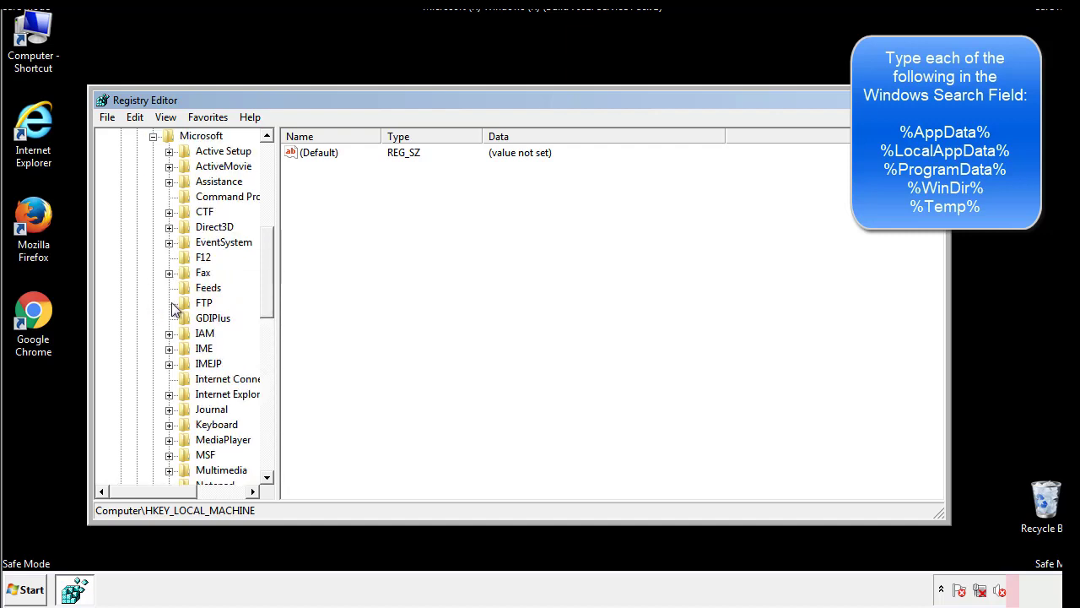
drag(265, 247, 266, 359)
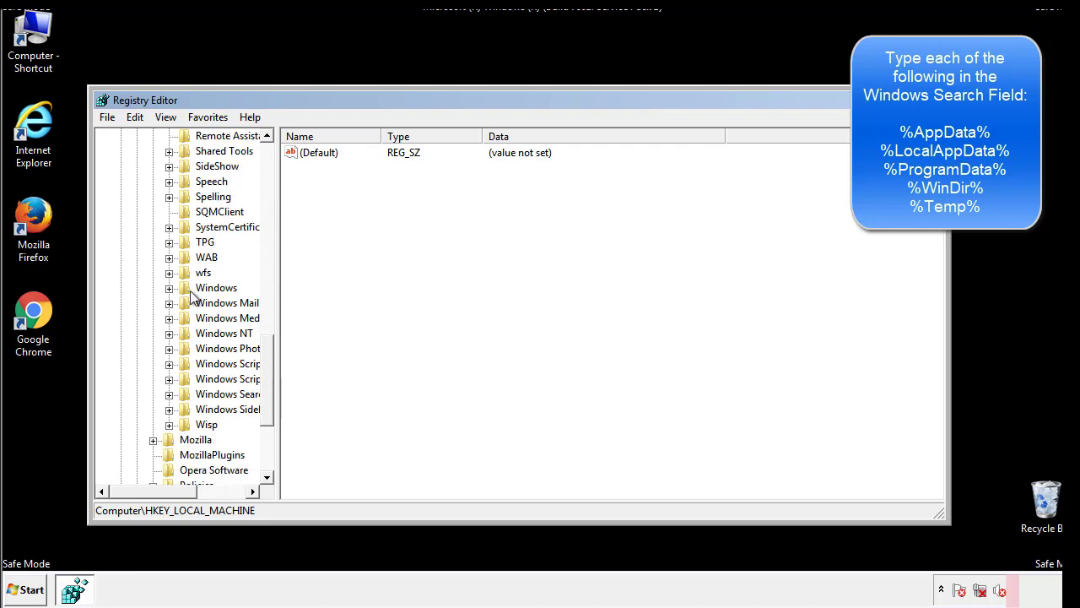
click(170, 288)
click(185, 303)
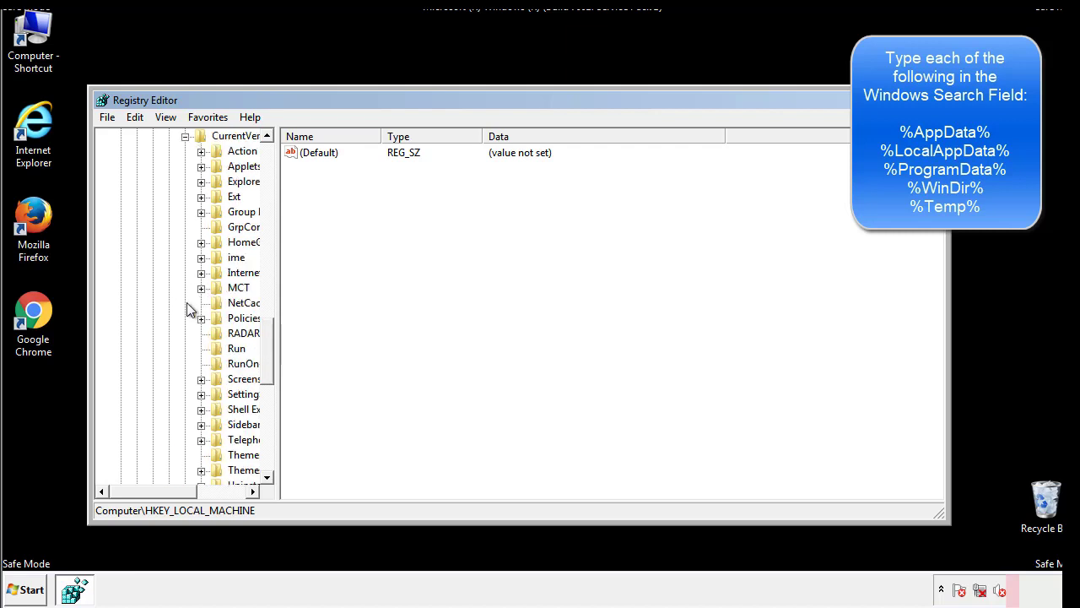
drag(163, 495, 189, 491)
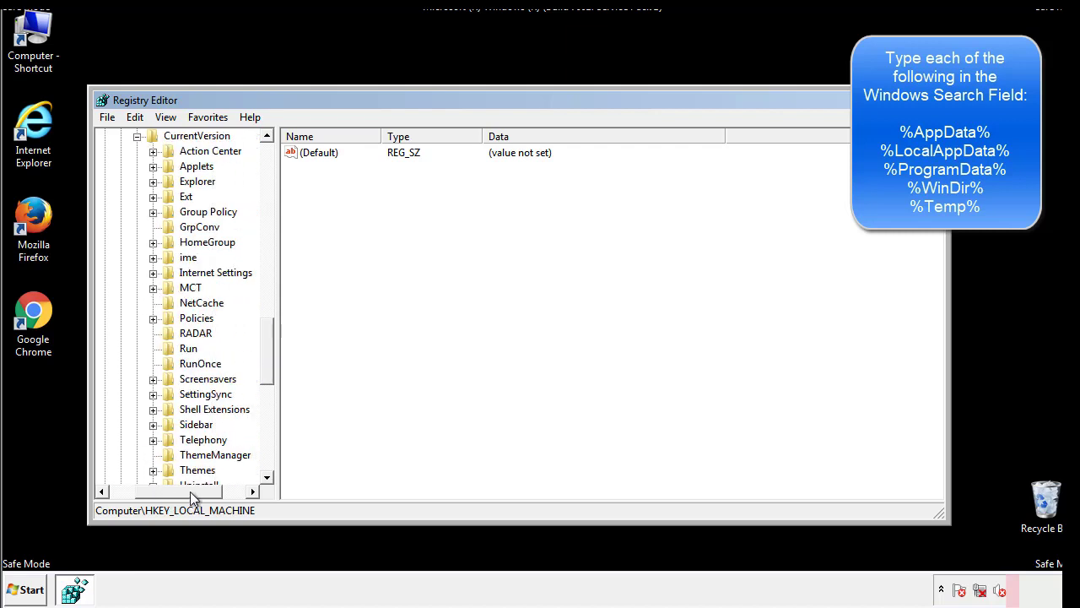
click(188, 348)
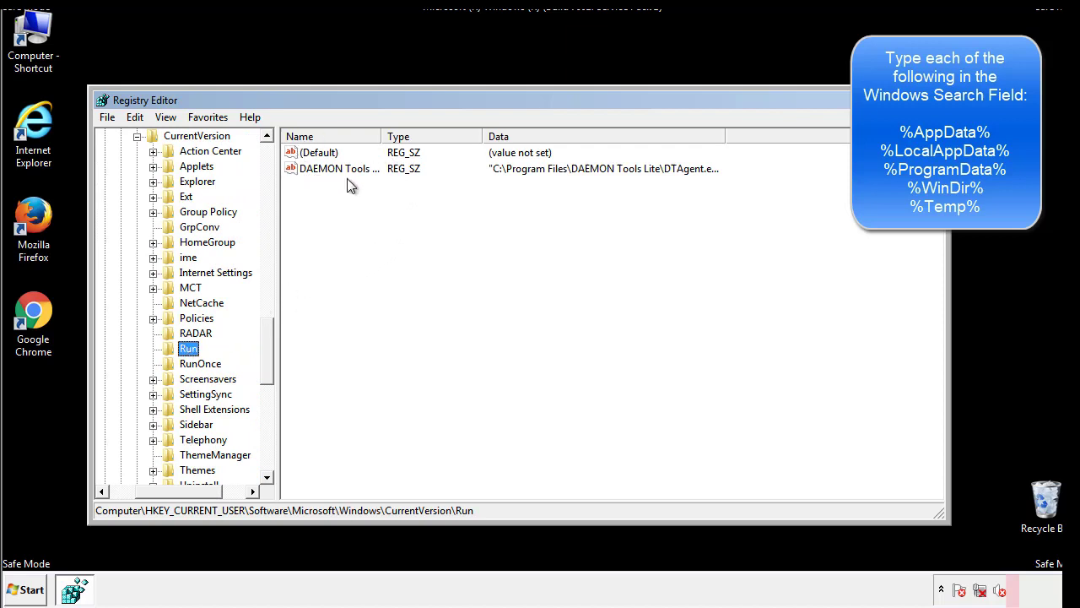
click(464, 199)
drag(315, 246, 346, 195)
- Collapse the Windows key under HKEY_CURRENT_USER\Software\Microsoft and return to the start of the registry tree
drag(179, 488, 158, 490)
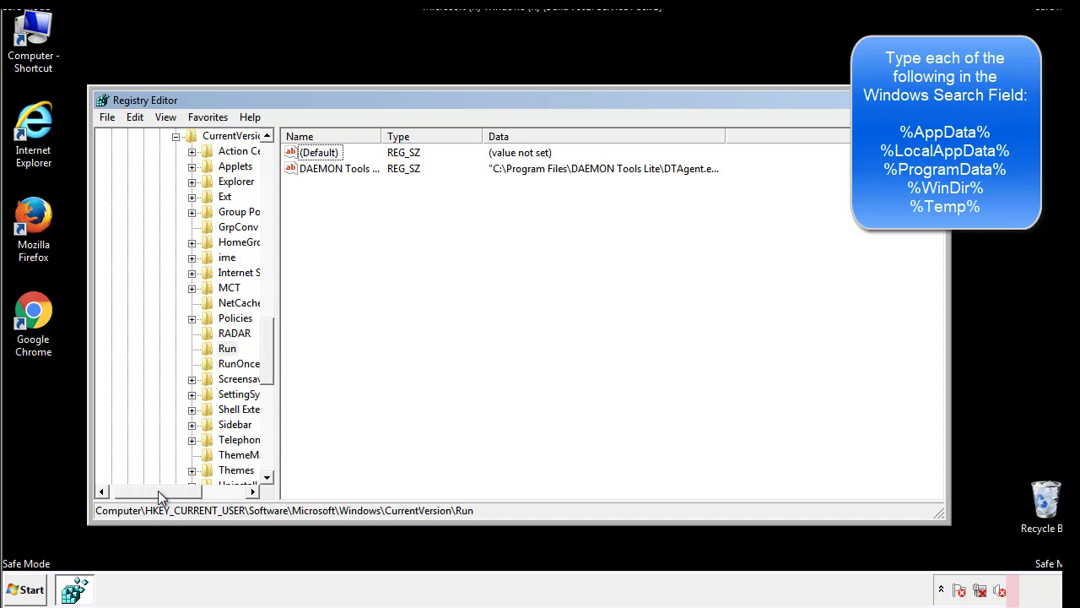
drag(273, 369, 265, 353)
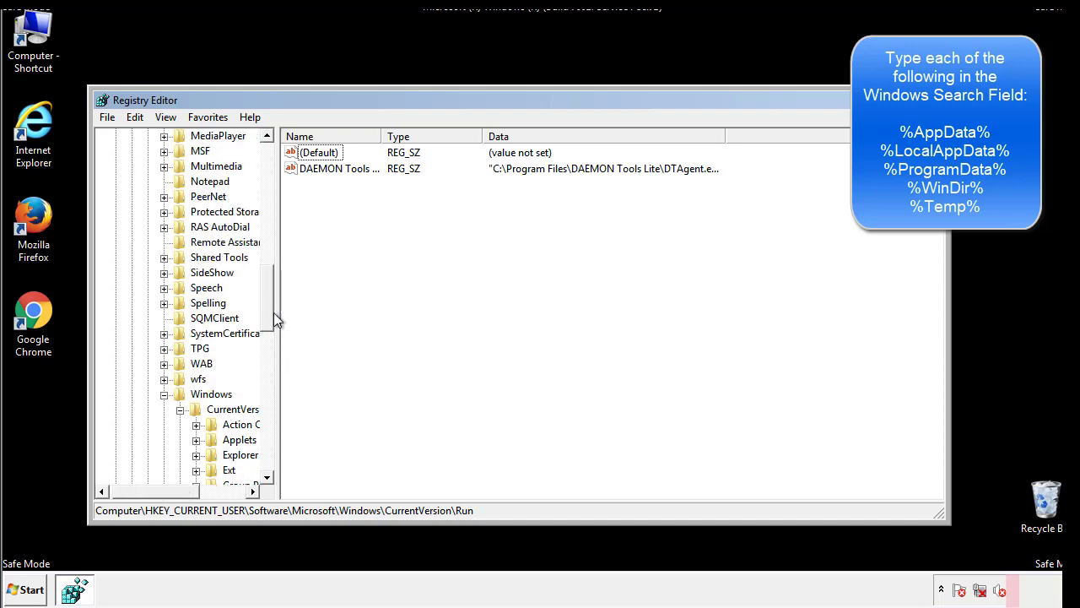
click(165, 394)
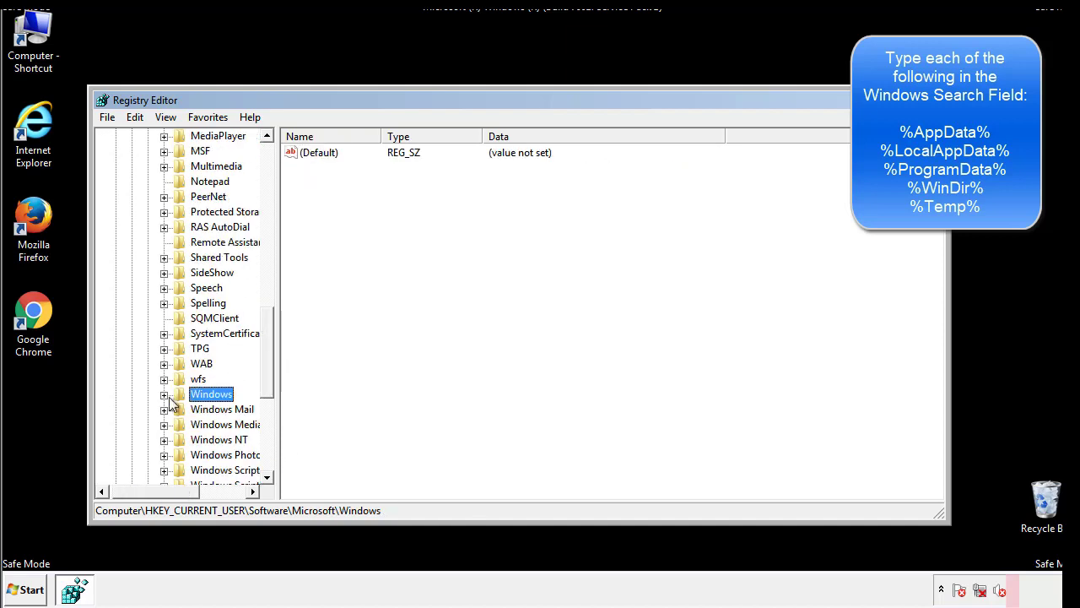
drag(271, 376, 272, 208)
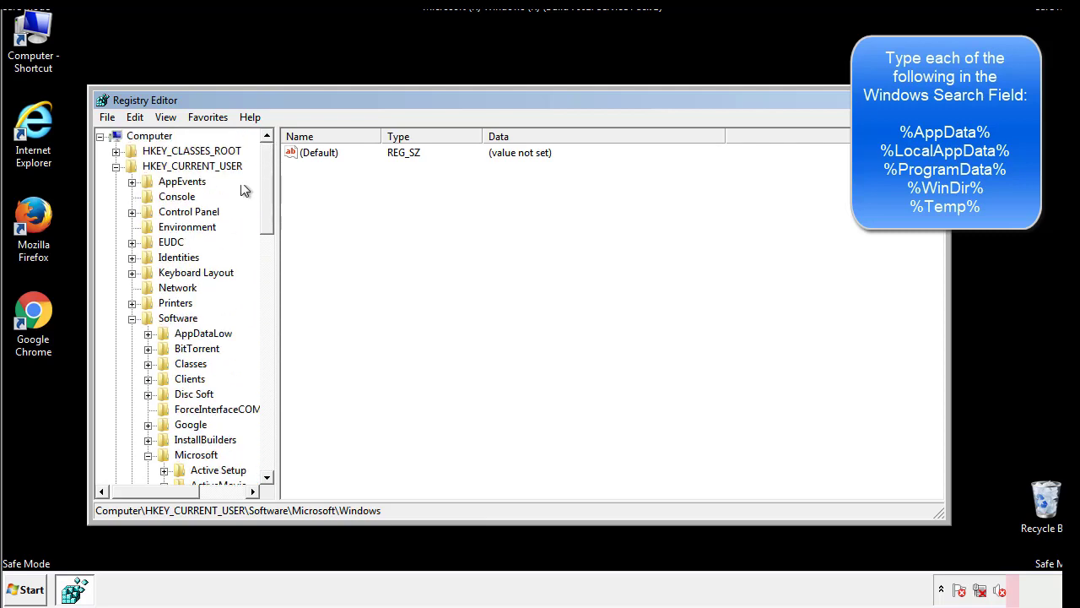
- Search the registry's keys, values and data for %temp%
click(137, 117)
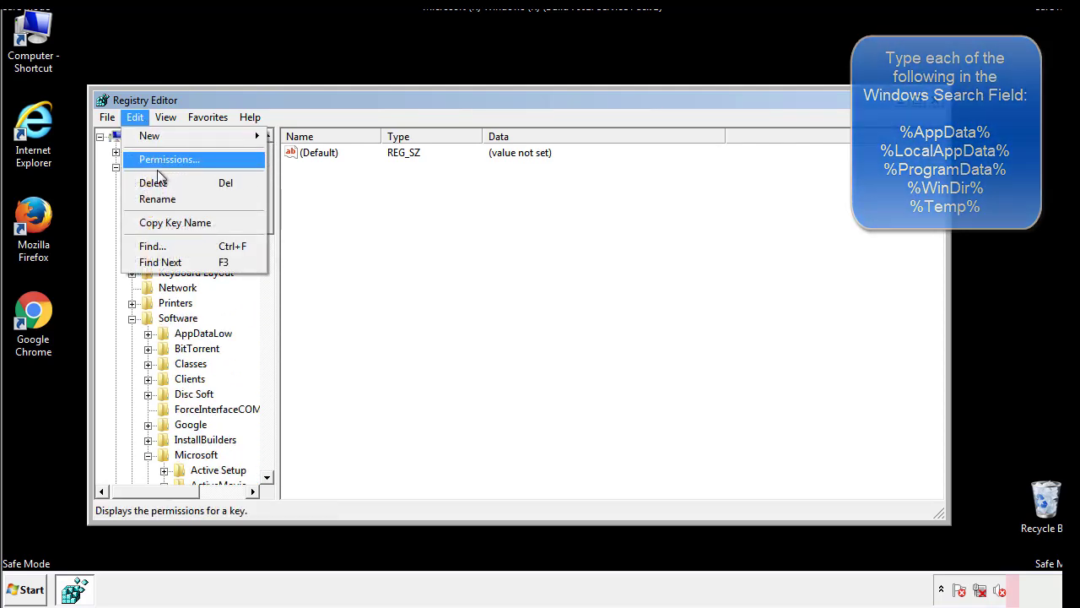
click(152, 245)
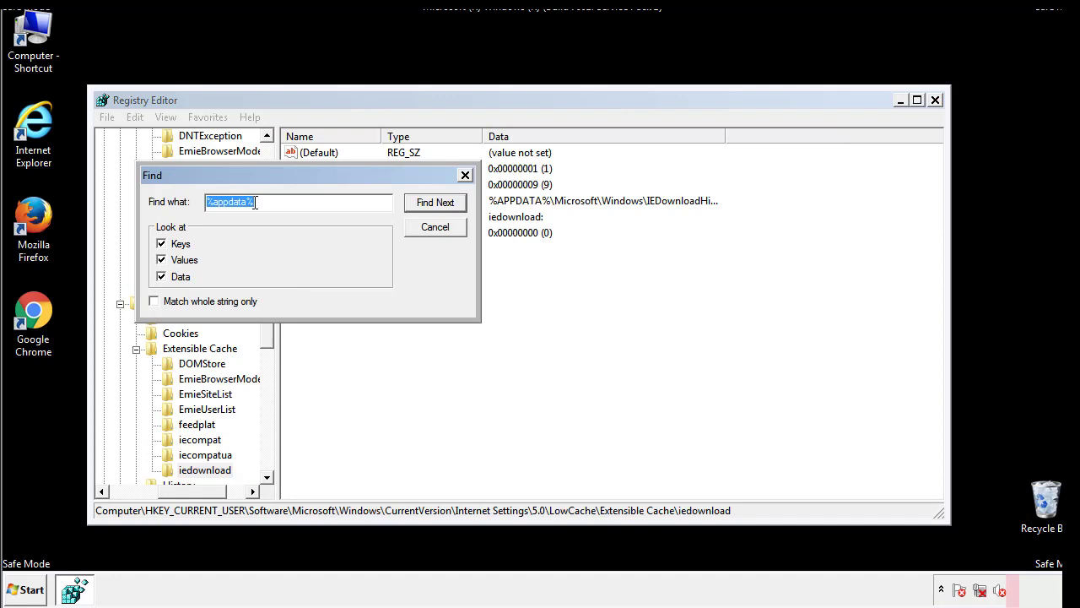
text(%temp%)
key(Return)
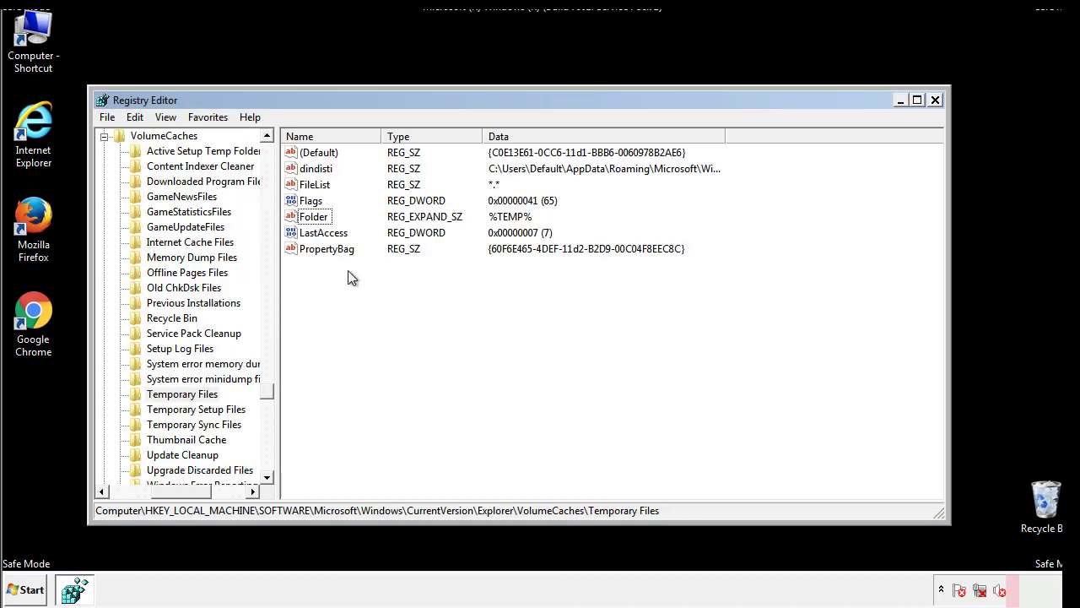
- Permanently delete all values in the VolumeCaches\Temporary Files key, including dindisti and Folder, and close the Registry Editor
drag(347, 271, 308, 152)
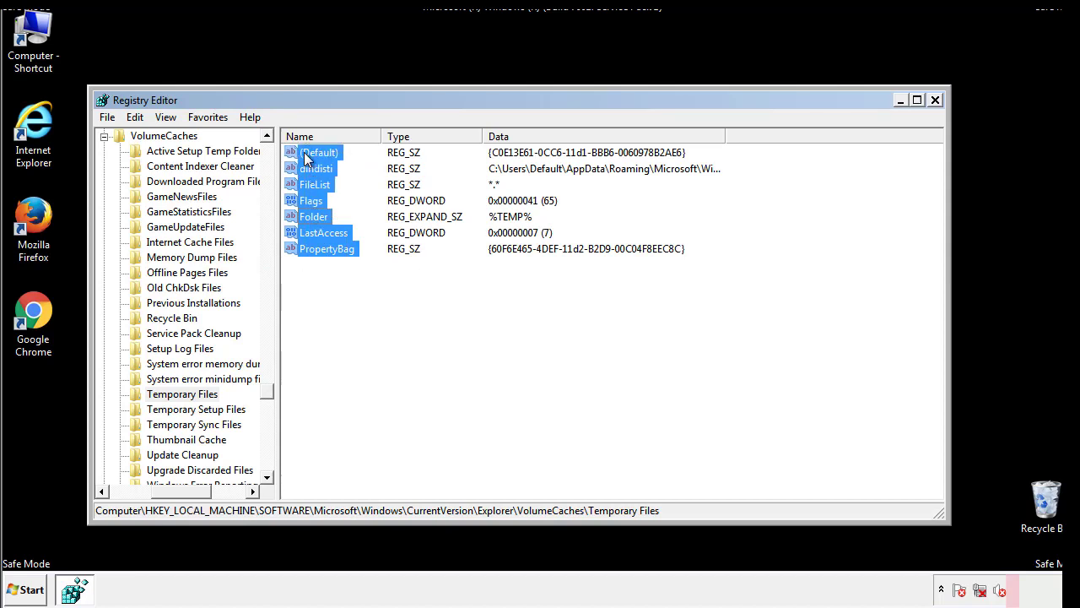
right_click(308, 157)
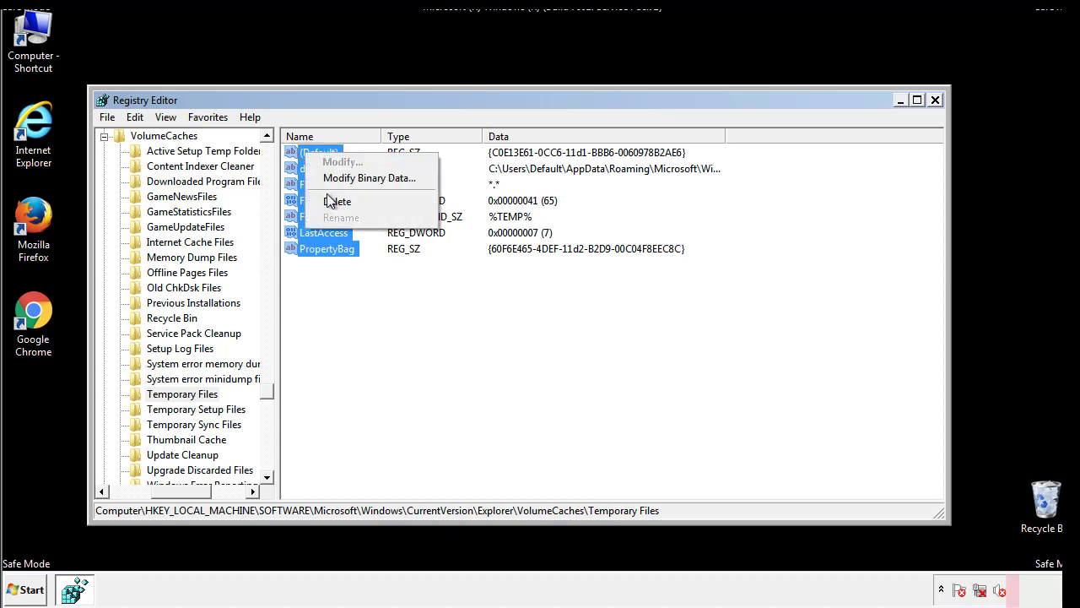
click(330, 201)
click(667, 294)
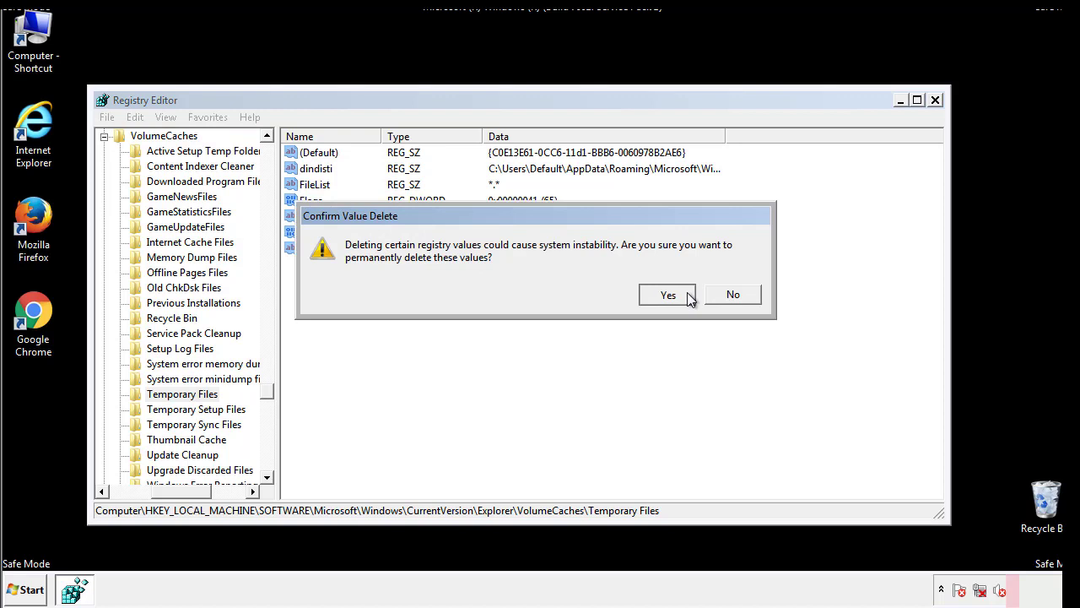
click(373, 202)
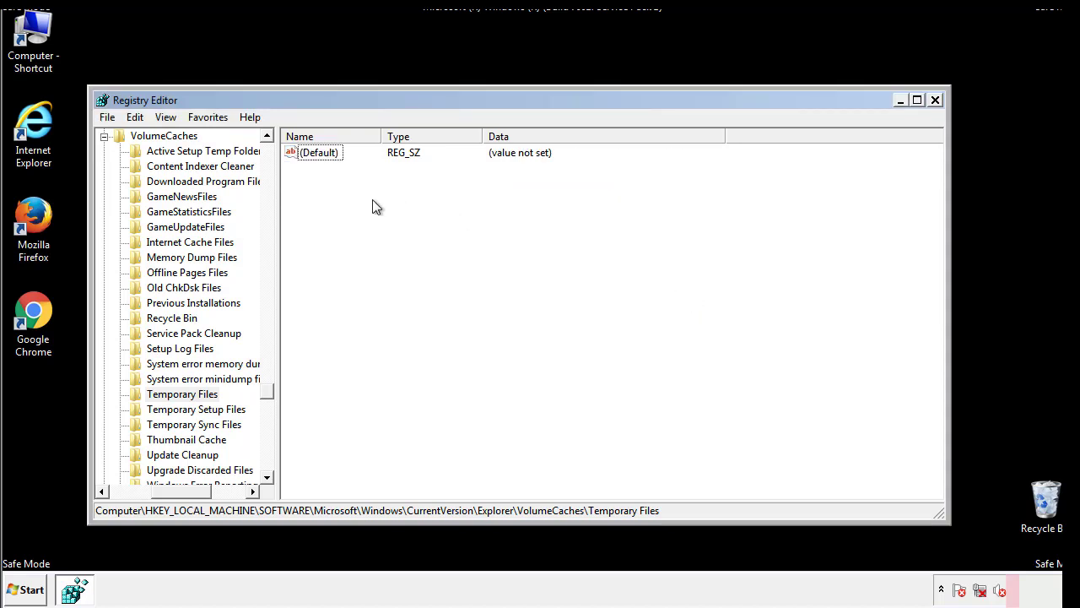
click(937, 101)
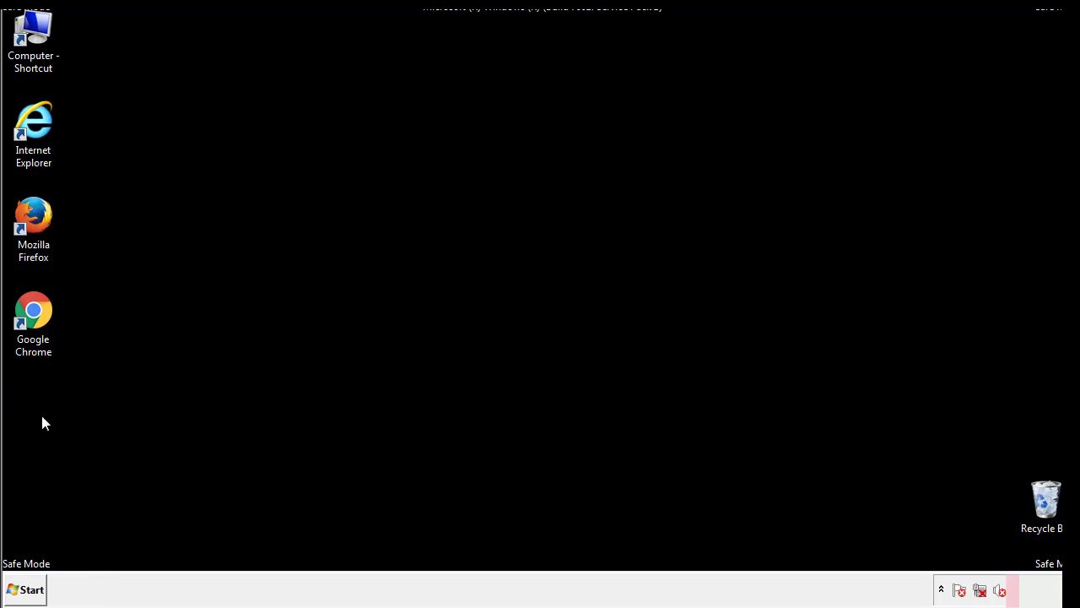
- Open System Configuration by searching for and running msconfig
click(17, 591)
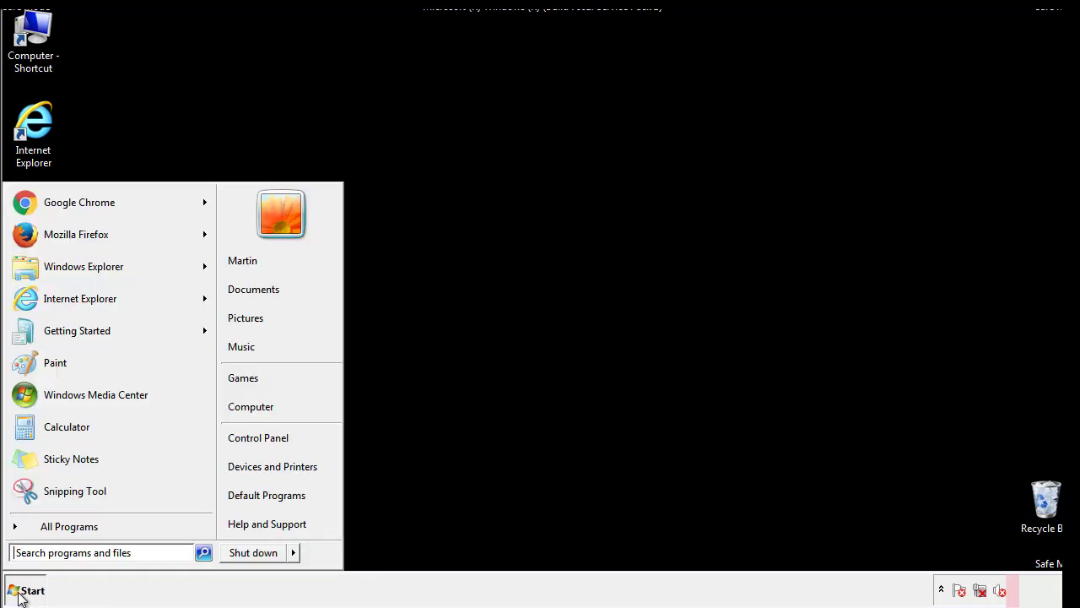
click(58, 552)
text(mscon)
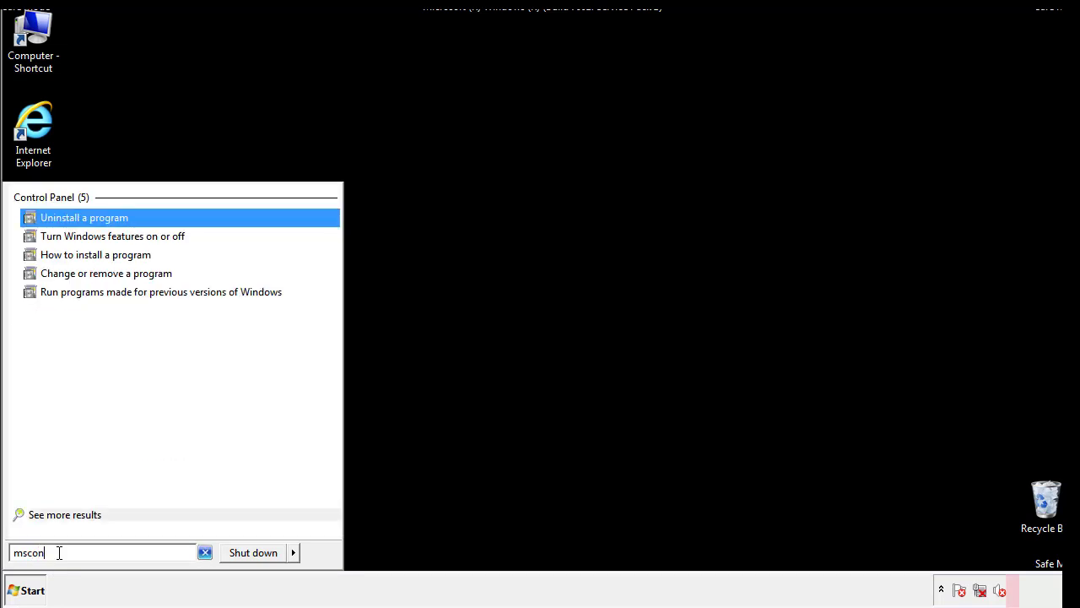
text(fgi)
key(BackSpace)
key(BackSpace)
text(ig)
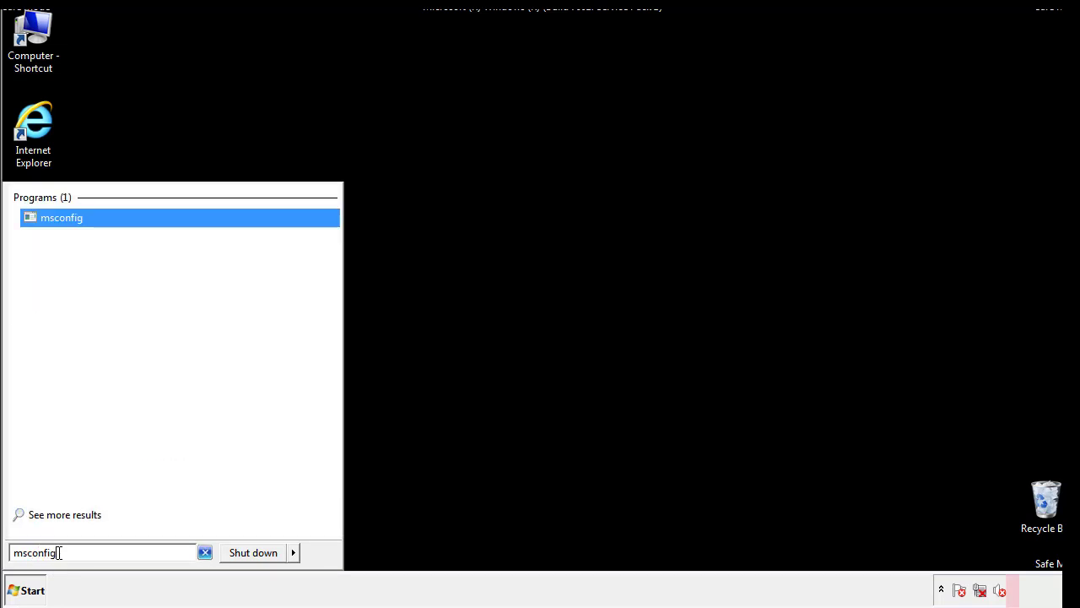
key(Return)
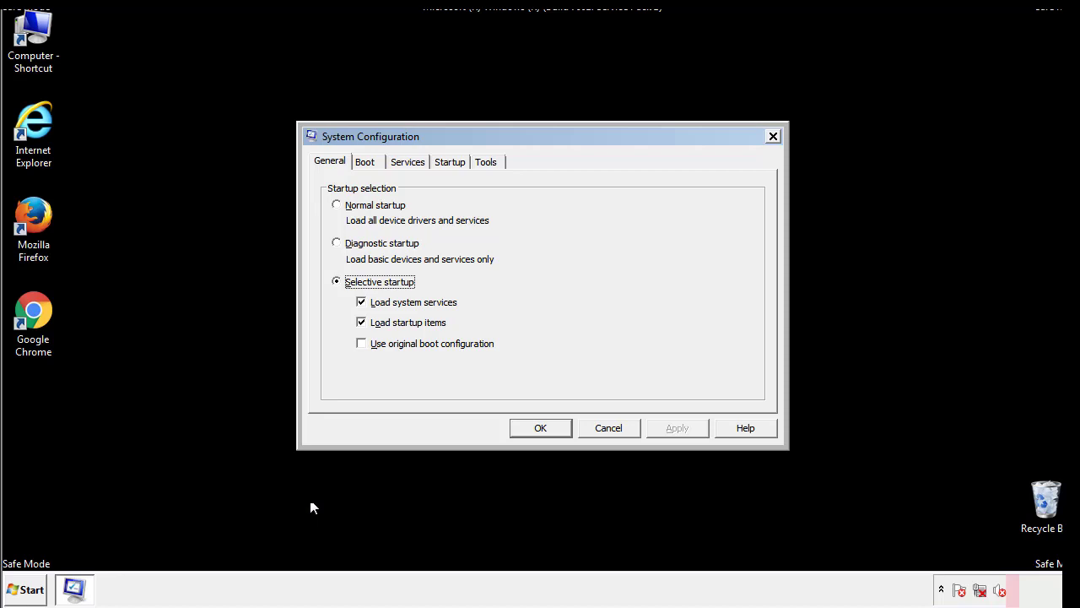
- Disable Safe boot in the Windows 7 boot options, apply the change and restart the computer
click(368, 163)
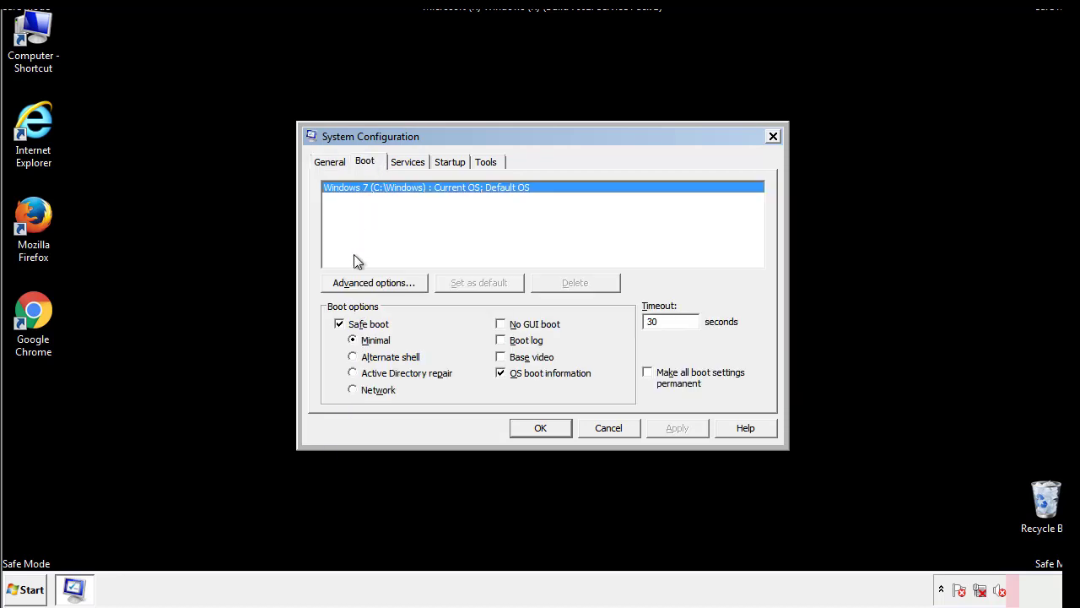
click(341, 325)
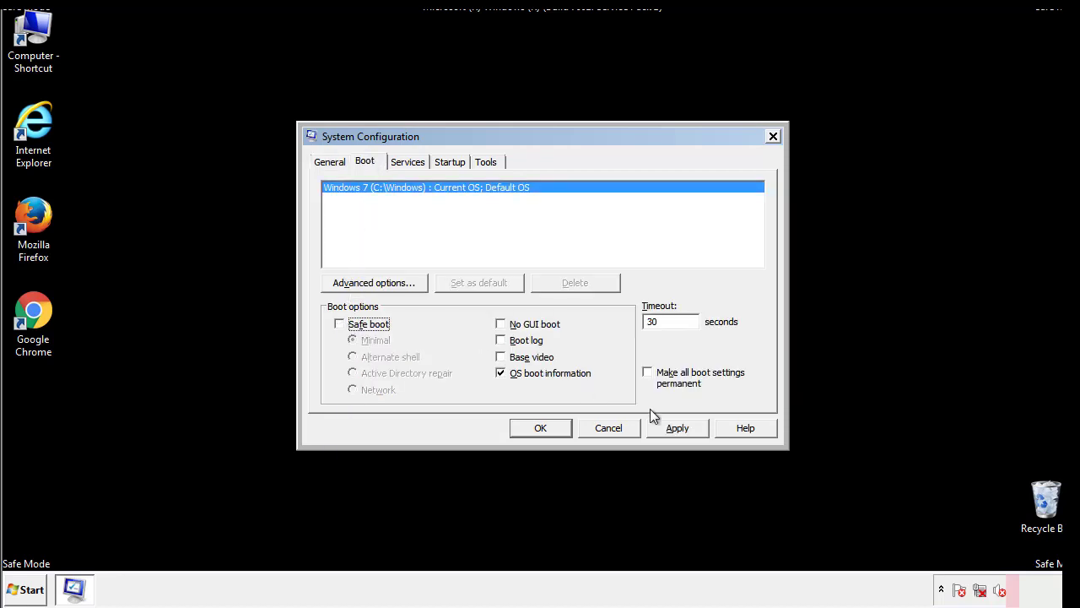
click(679, 426)
click(535, 428)
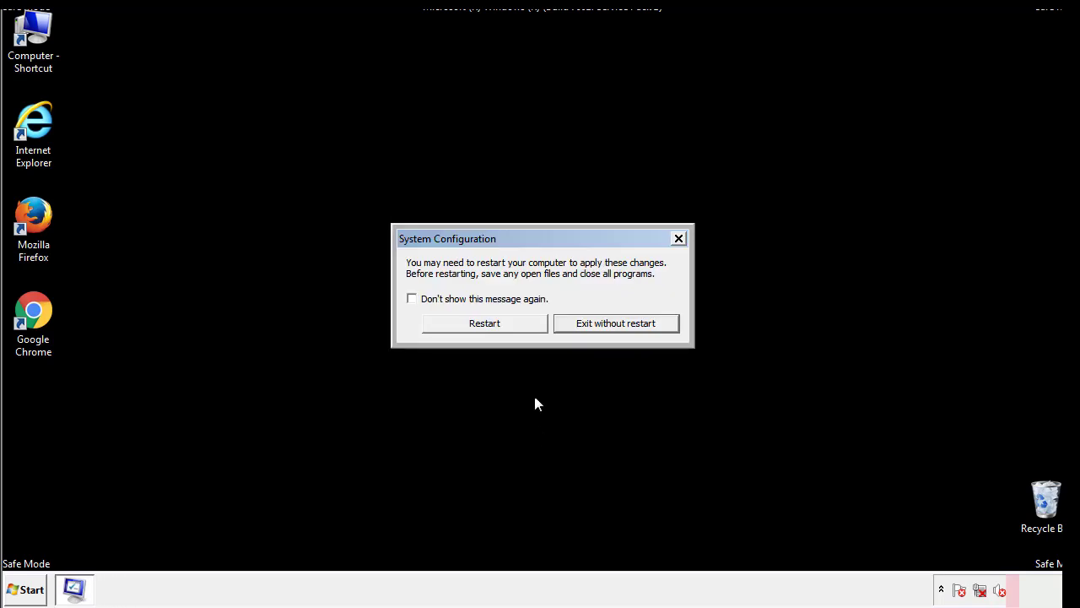
click(499, 329)
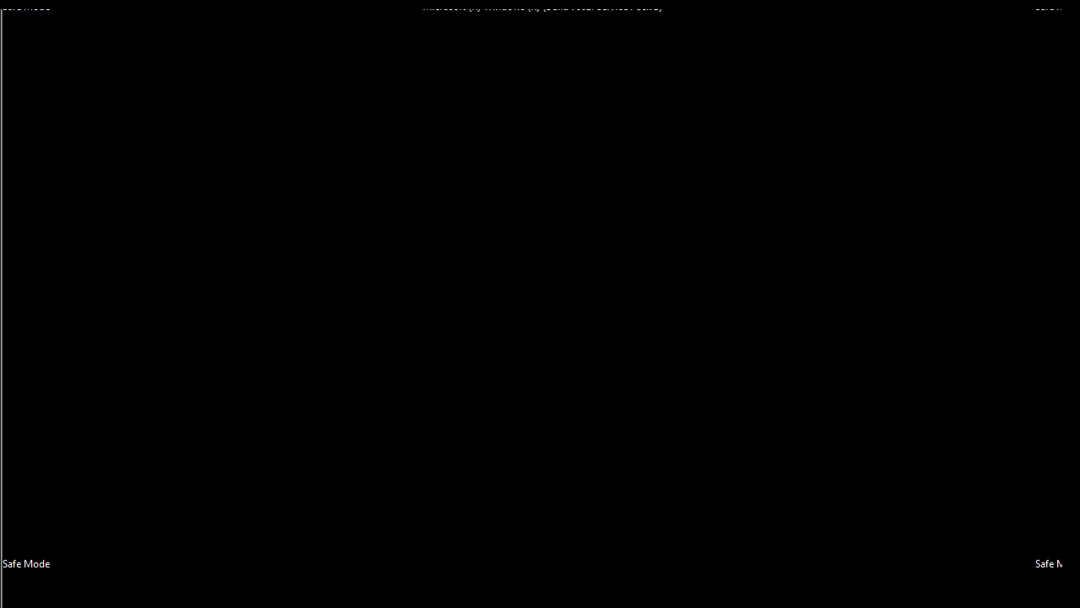